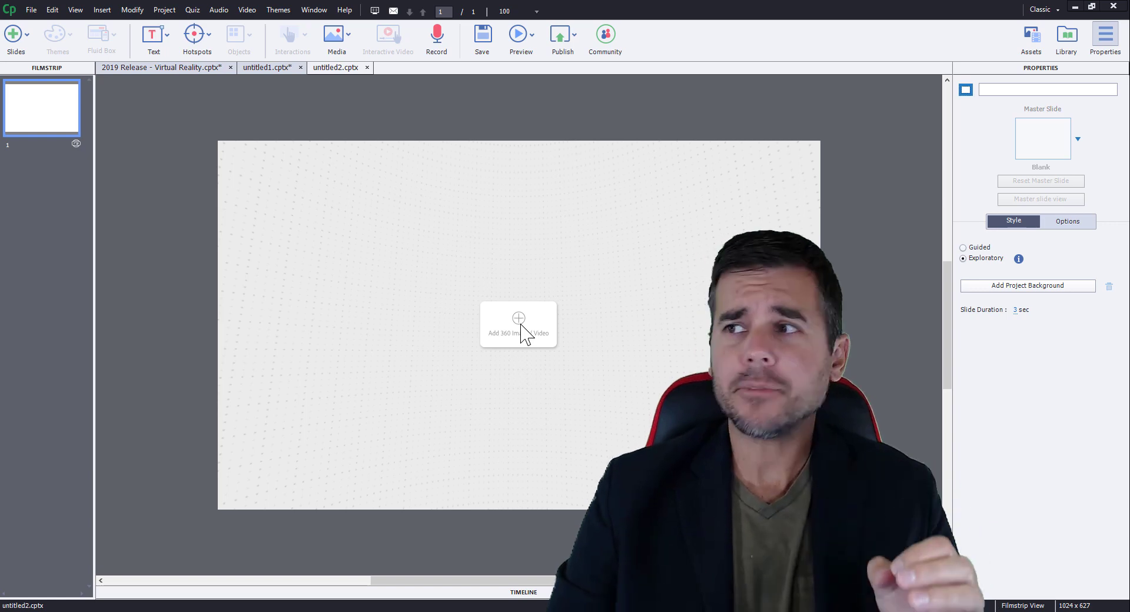
# - Look at the ready-made project slides in the assets library, close it, and switch to the untitled1.cptx project
pyautogui.click(1033, 42)
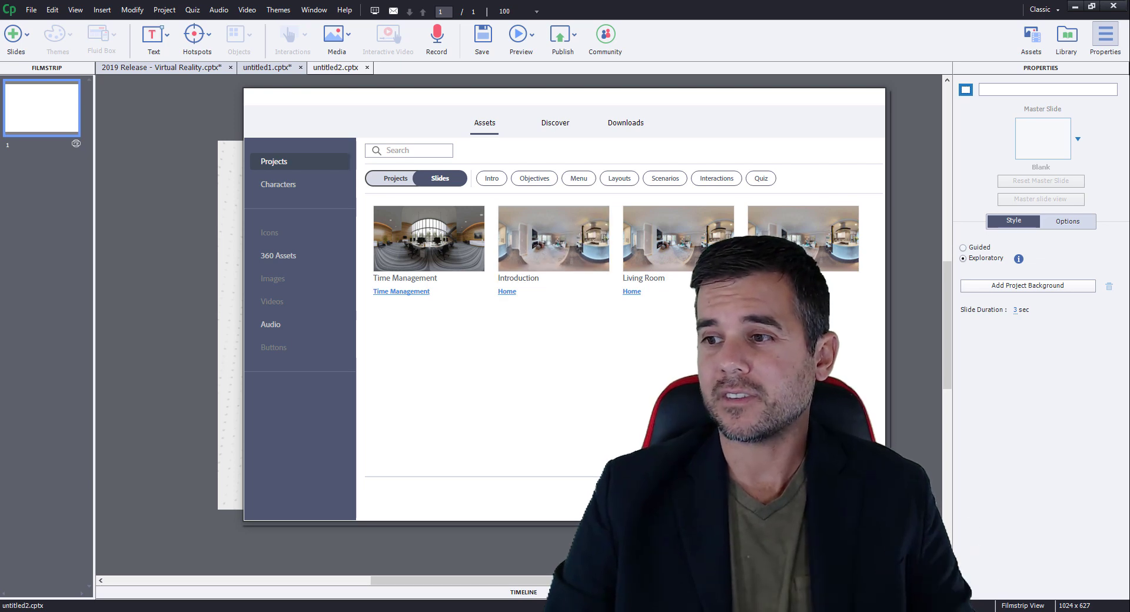
pyautogui.press('Escape')
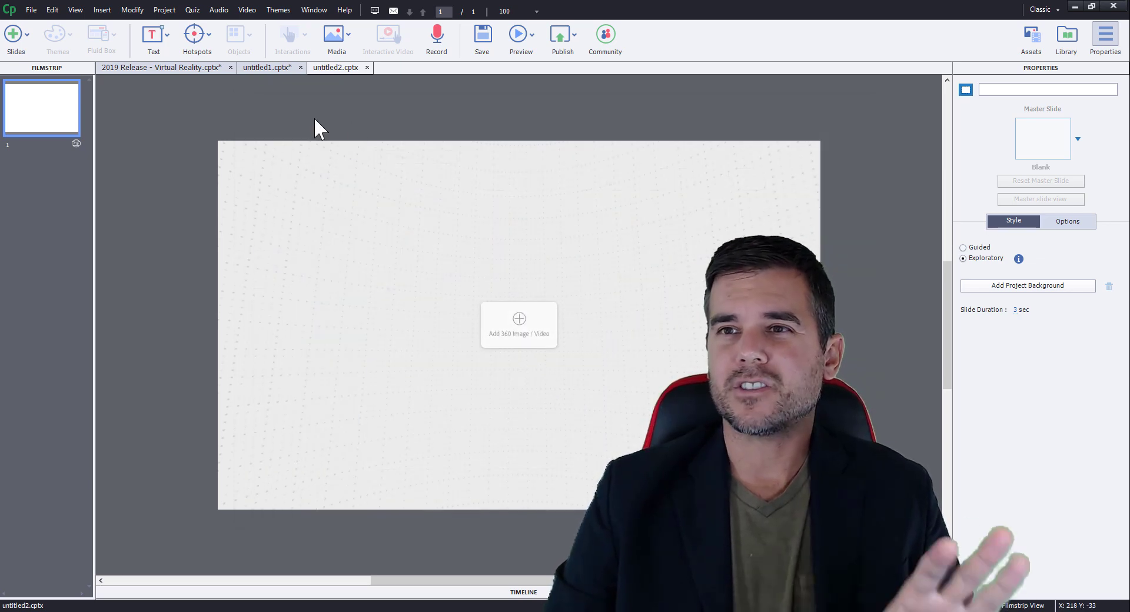
pyautogui.click(275, 67)
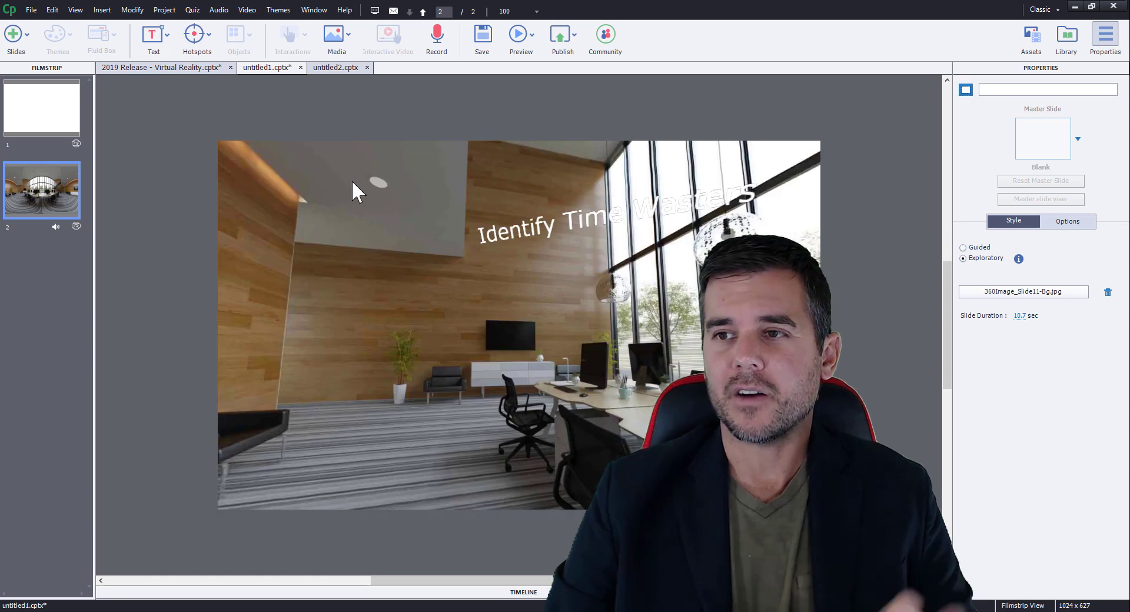
# - Look around the 360° office image on slide 2, and compare it with the empty slide in untitled2.cptx
pyautogui.click(530, 217)
pyautogui.moveTo(521, 207); pyautogui.dragTo(542, 261)
pyautogui.moveTo(392, 268); pyautogui.dragTo(577, 506)
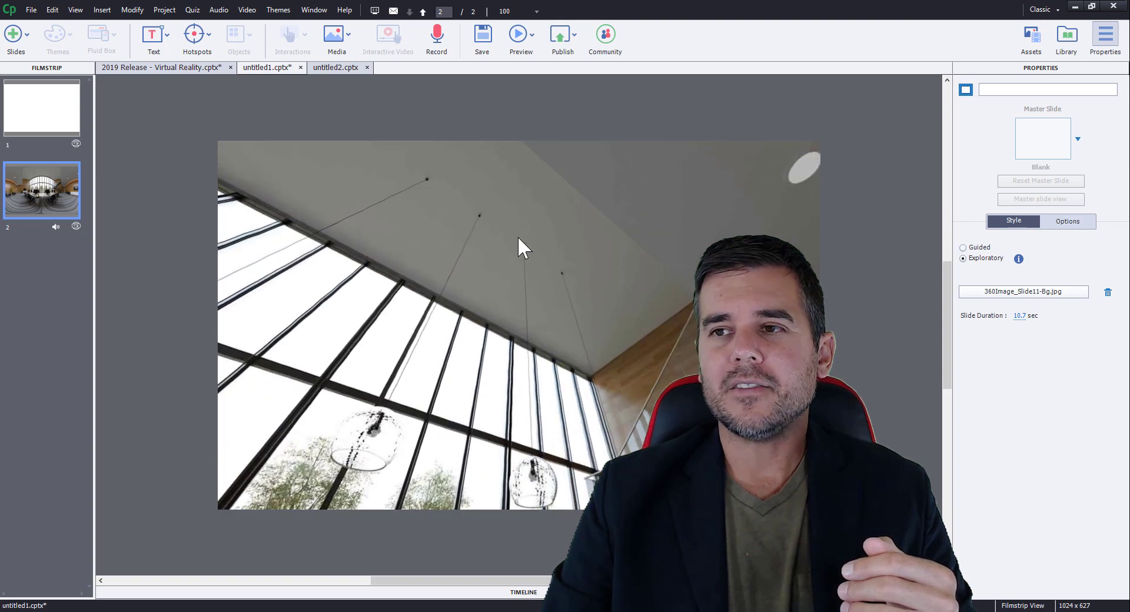
pyautogui.moveTo(520, 253); pyautogui.dragTo(471, 250)
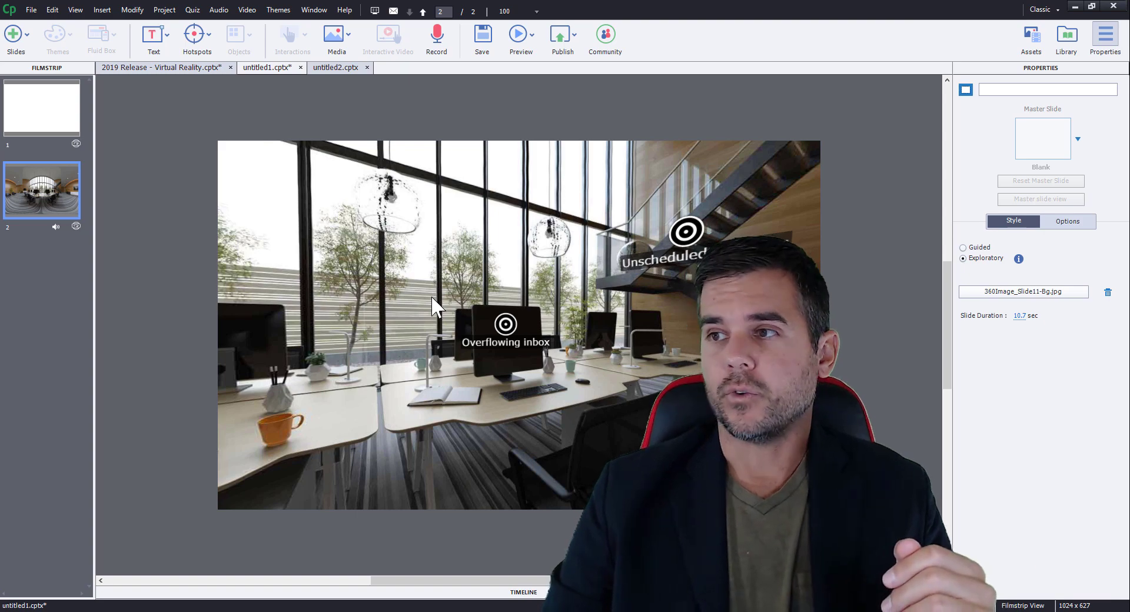
pyautogui.moveTo(362, 320); pyautogui.dragTo(434, 322)
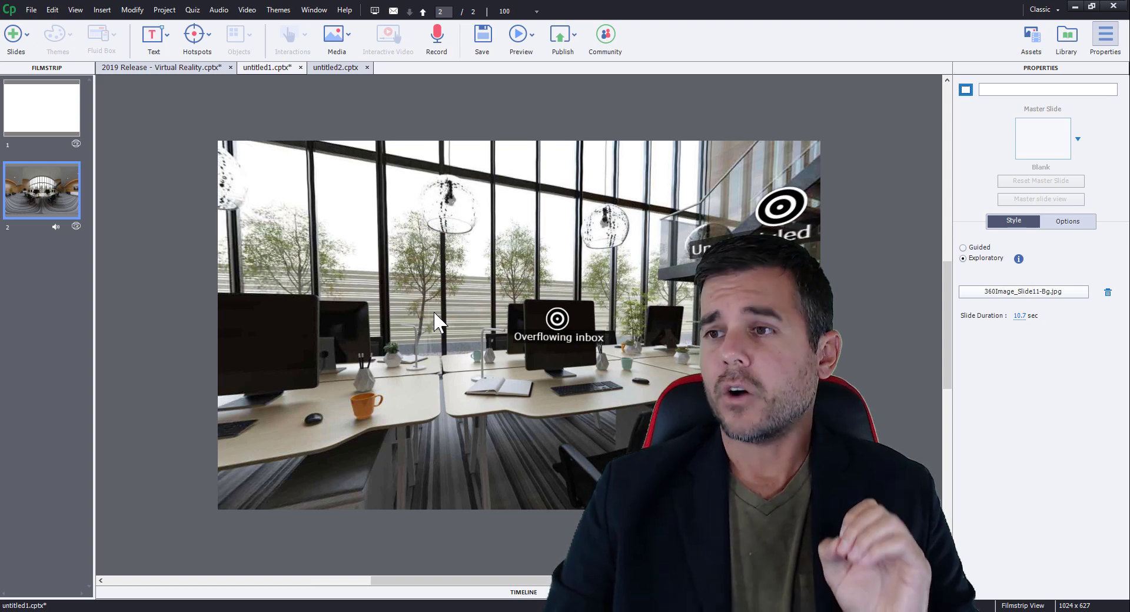
pyautogui.moveTo(409, 340); pyautogui.dragTo(499, 288)
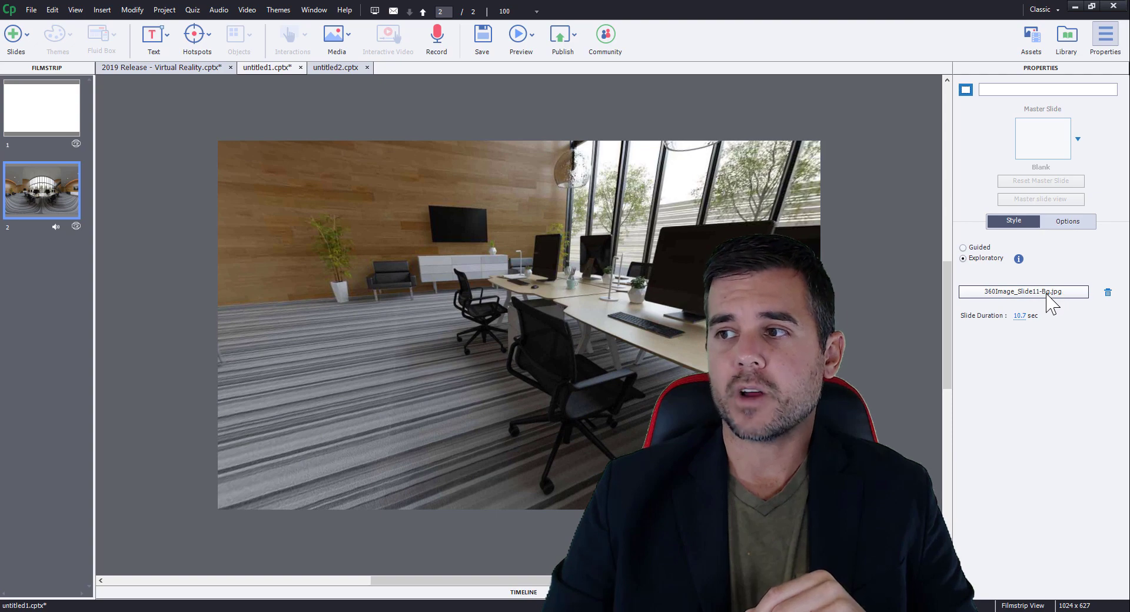
pyautogui.click(330, 66)
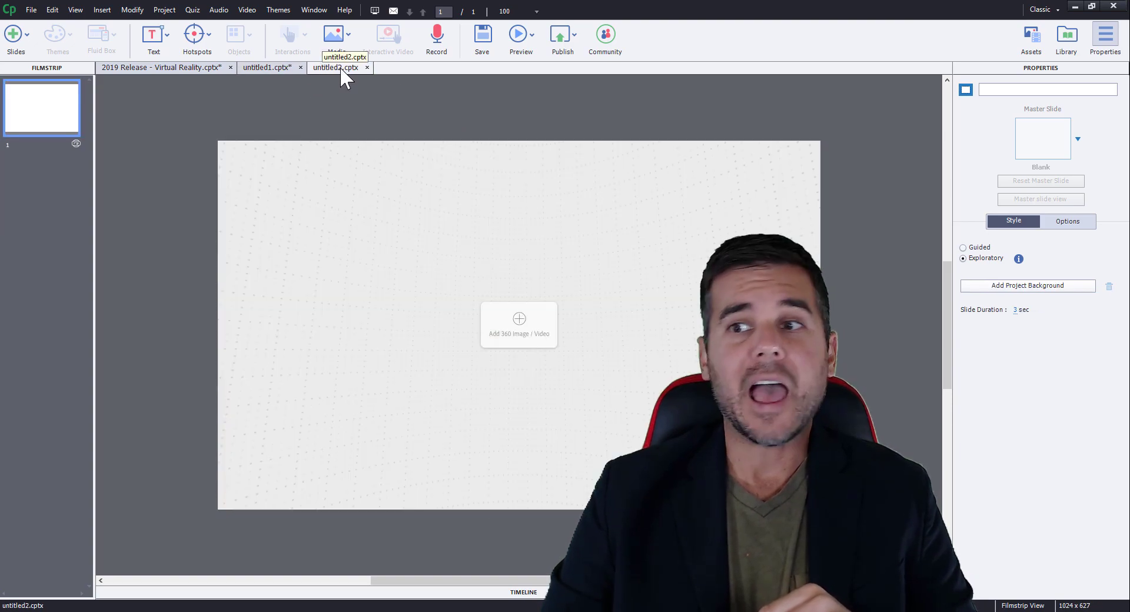
pyautogui.click(290, 66)
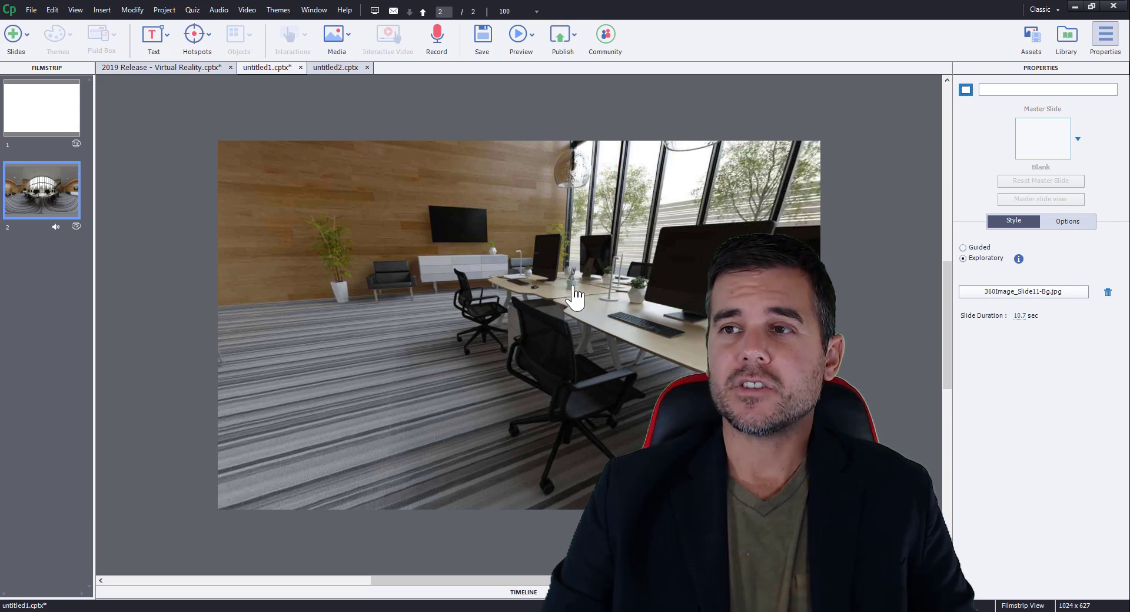
# - Review the available text objects and examine the text and character properties of the "Identify Time Wasters" label
pyautogui.moveTo(562, 274); pyautogui.dragTo(391, 255)
pyautogui.click(377, 238)
pyautogui.click(164, 39)
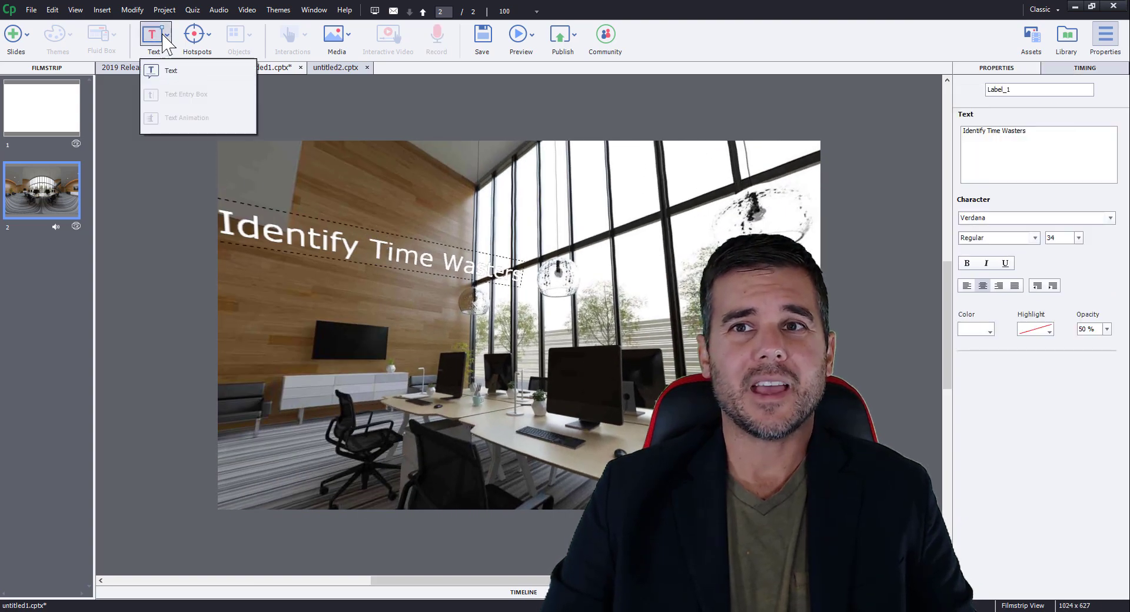
pyautogui.click(372, 170)
pyautogui.moveTo(372, 170); pyautogui.dragTo(436, 208)
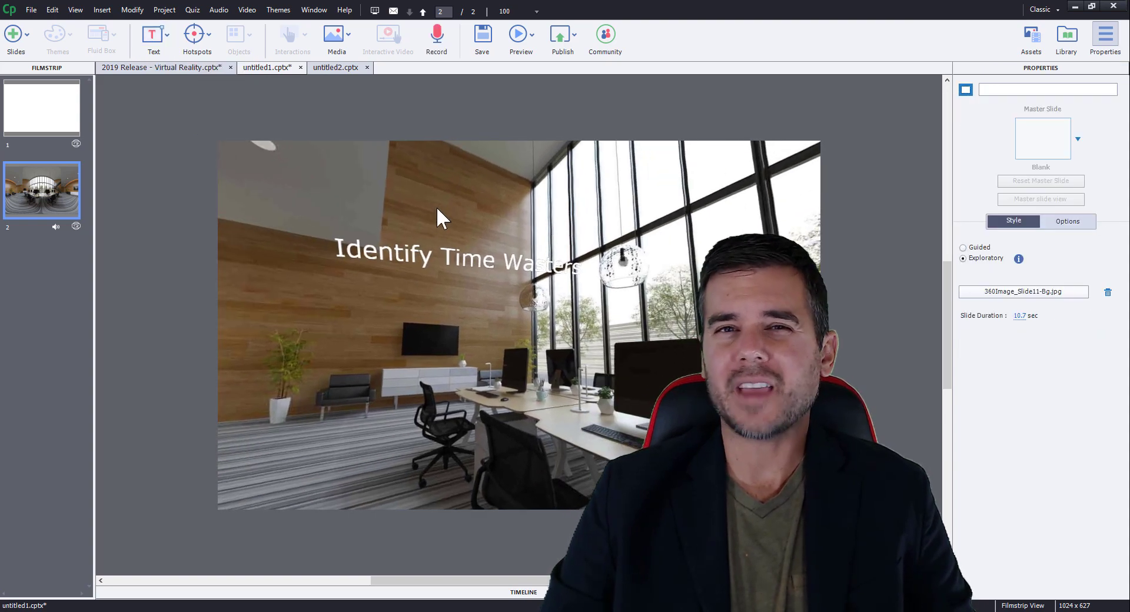
pyautogui.click(469, 268)
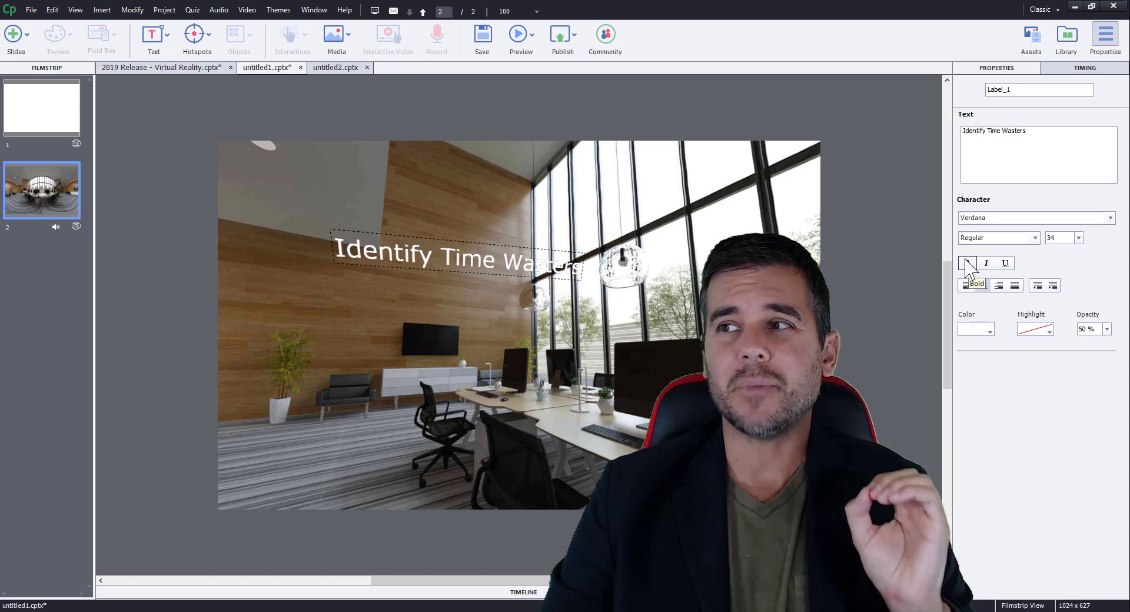
pyautogui.click(1066, 133)
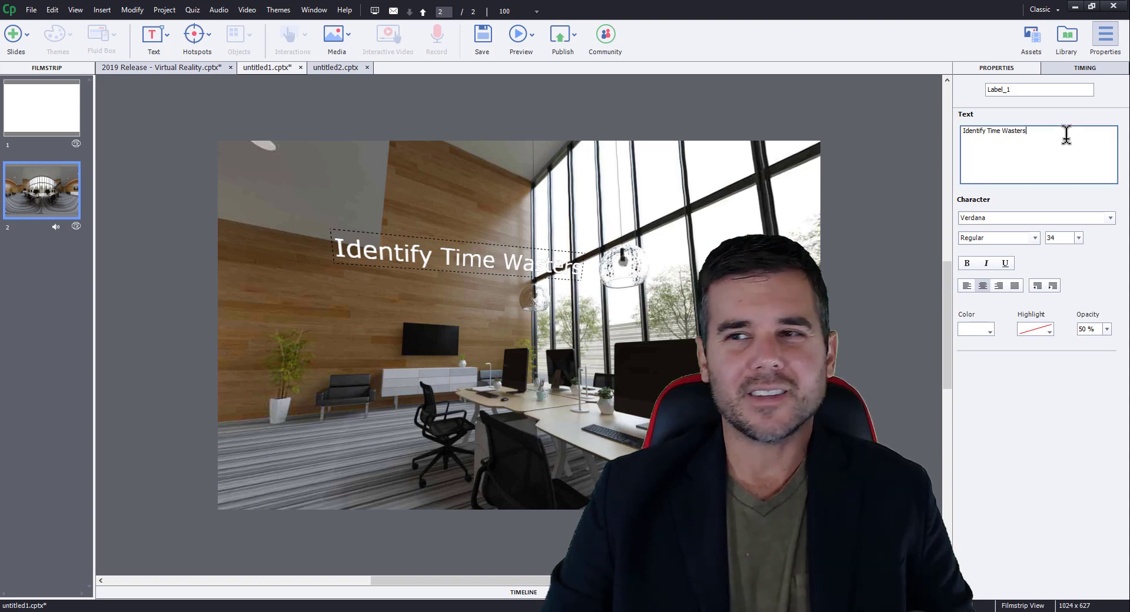
# - Examine the action settings of the "Unscheduled meeting" hotspot and the gallery of available hotspot types
pyautogui.moveTo(510, 265); pyautogui.dragTo(504, 221)
pyautogui.moveTo(568, 203); pyautogui.dragTo(360, 211)
pyautogui.click(436, 212)
pyautogui.moveTo(436, 222); pyautogui.dragTo(450, 259)
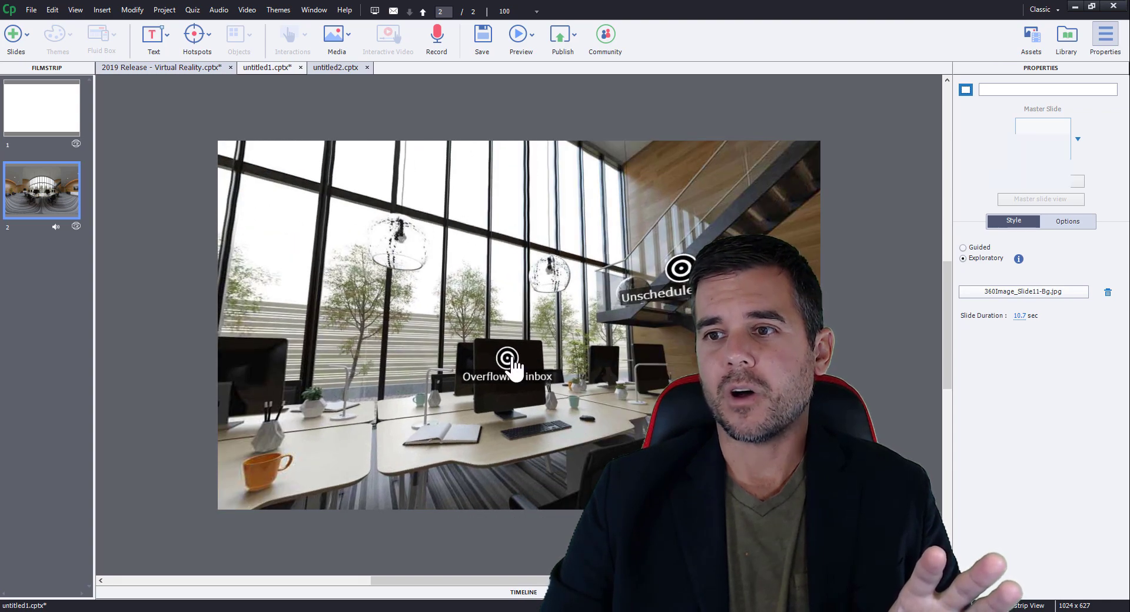
pyautogui.click(682, 282)
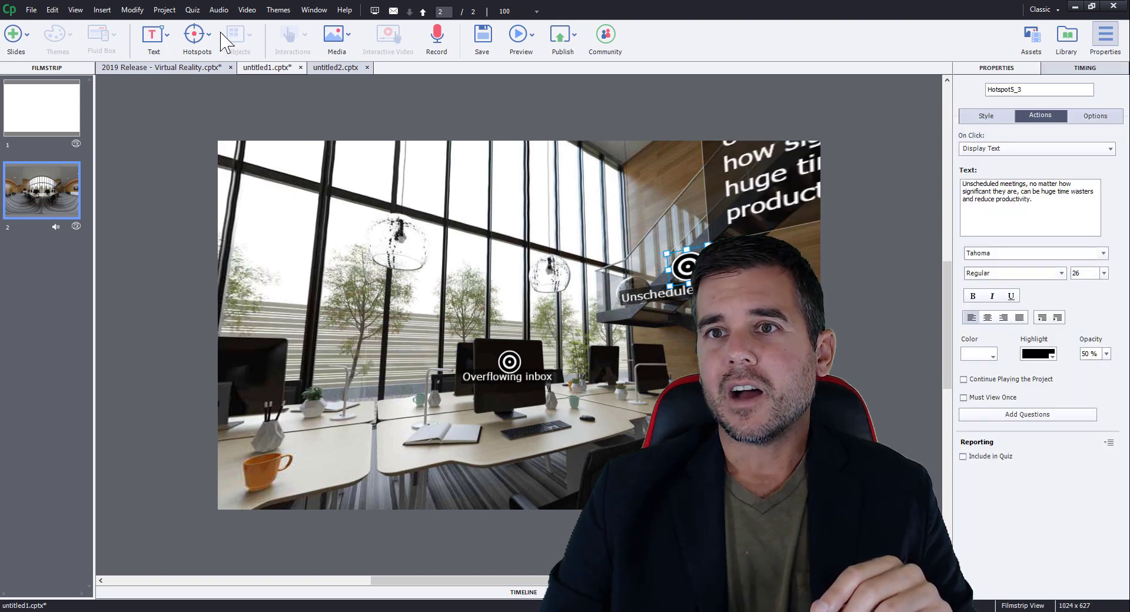
pyautogui.click(197, 43)
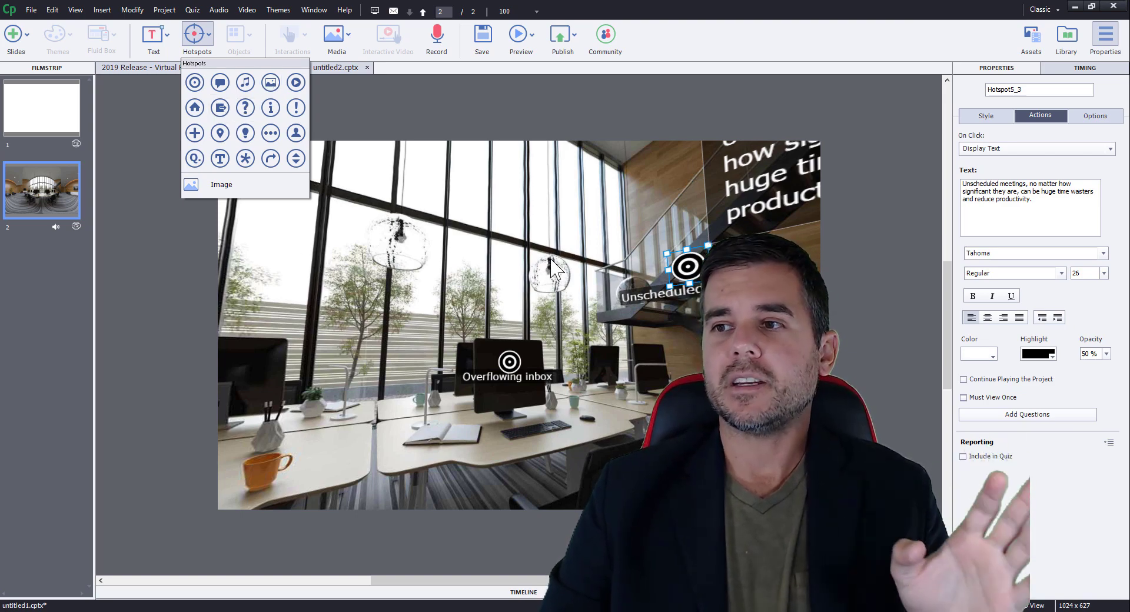
pyautogui.click(553, 262)
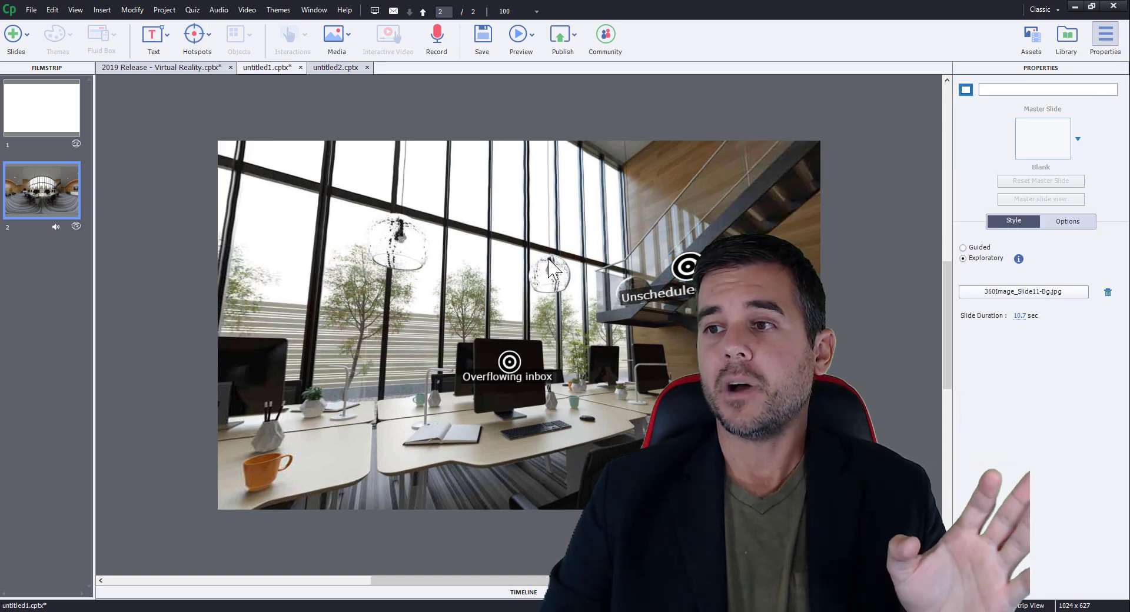
# - Add a target-style hotspot to the office scene and place it high on the windows, beside the hanging lamp
pyautogui.click(209, 36)
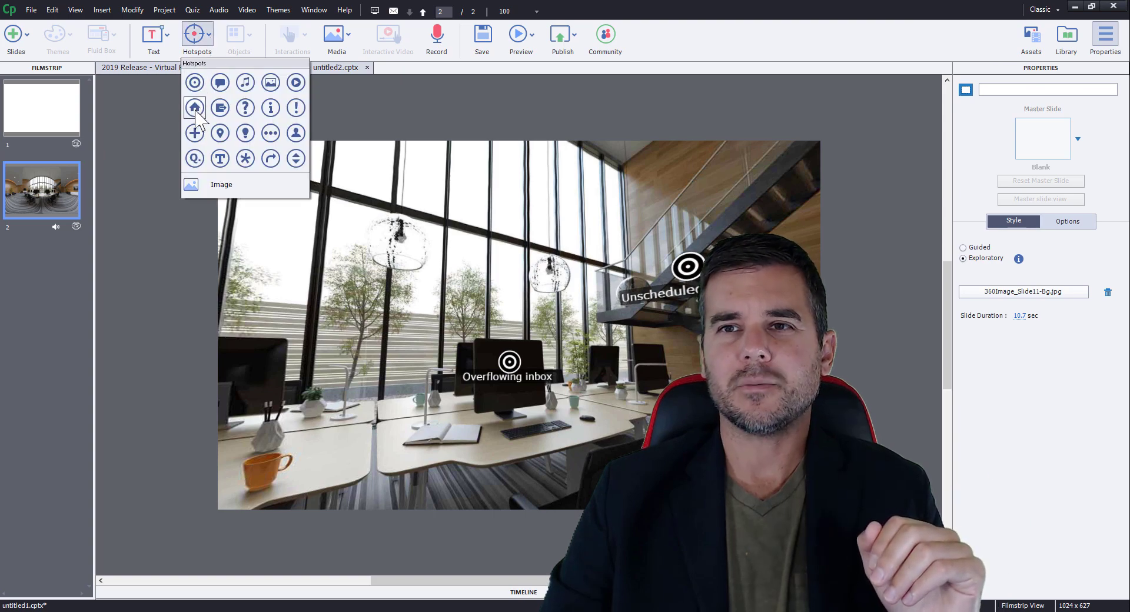
pyautogui.click(195, 83)
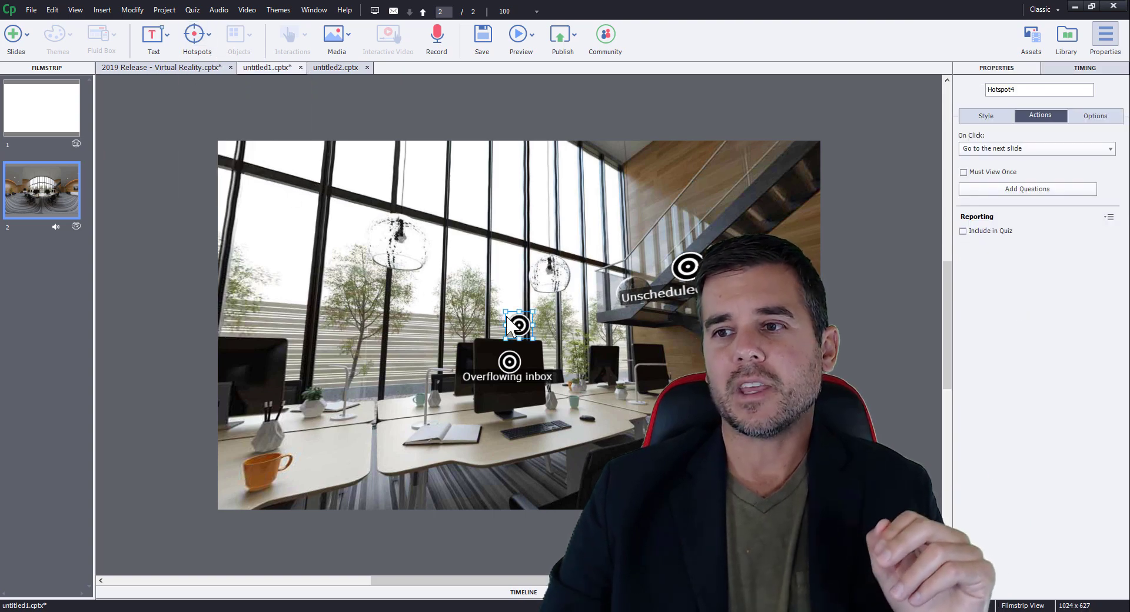
pyautogui.moveTo(522, 331); pyautogui.dragTo(319, 238)
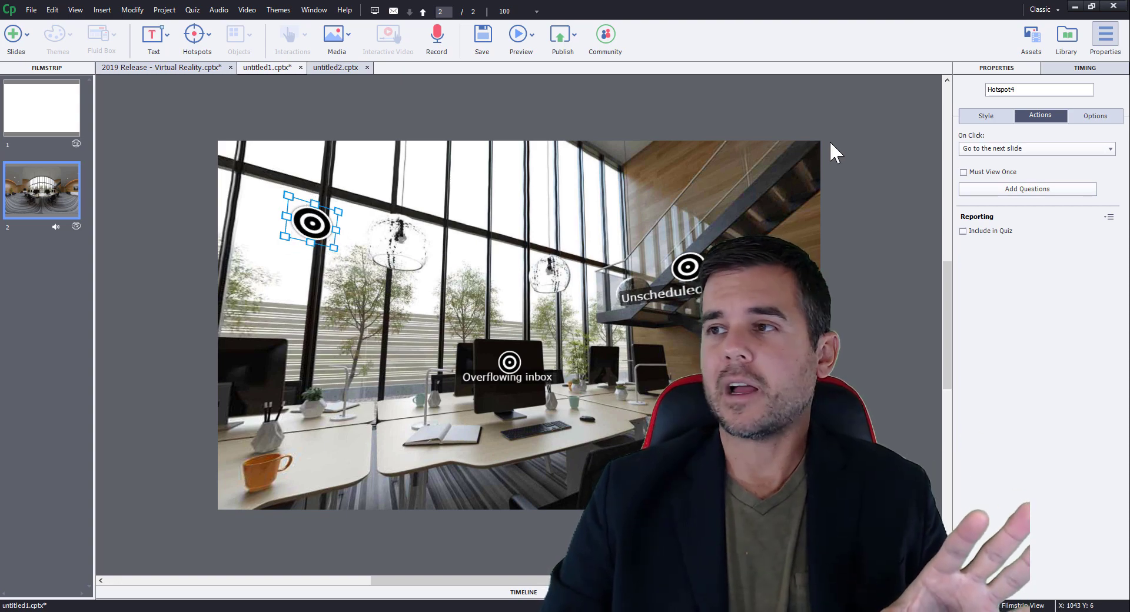
# - Set the new hotspot's fill color to red
pyautogui.click(992, 118)
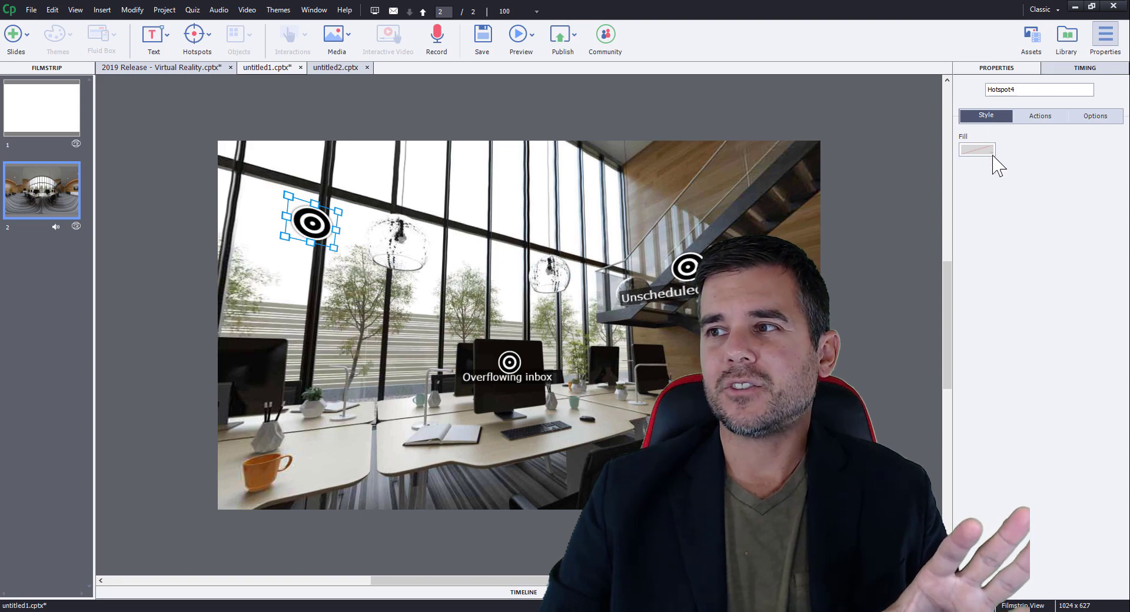
pyautogui.click(327, 234)
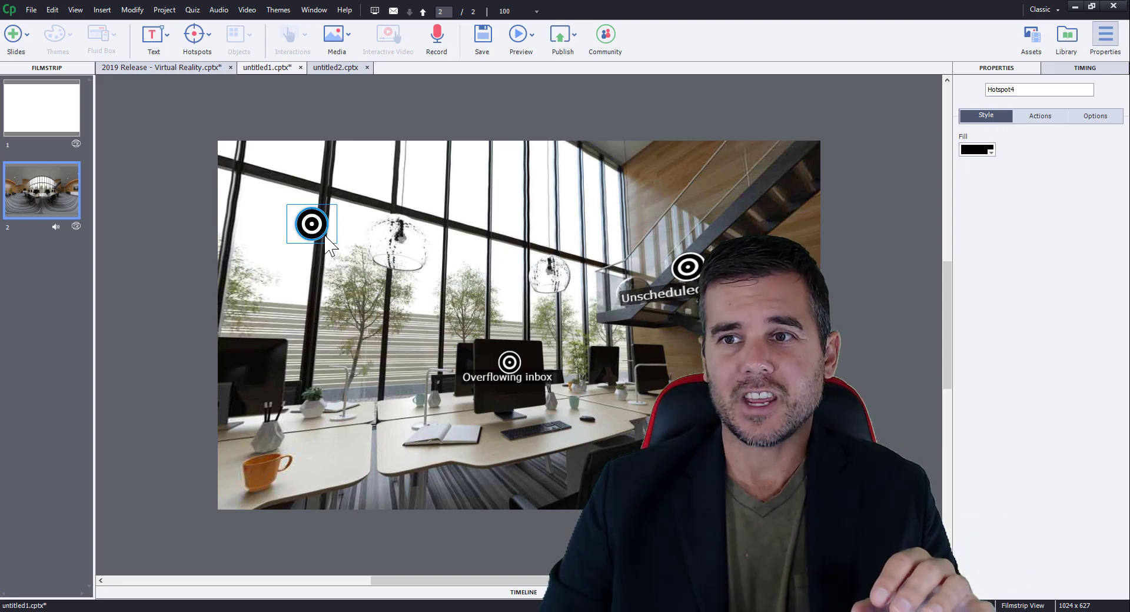
pyautogui.click(988, 152)
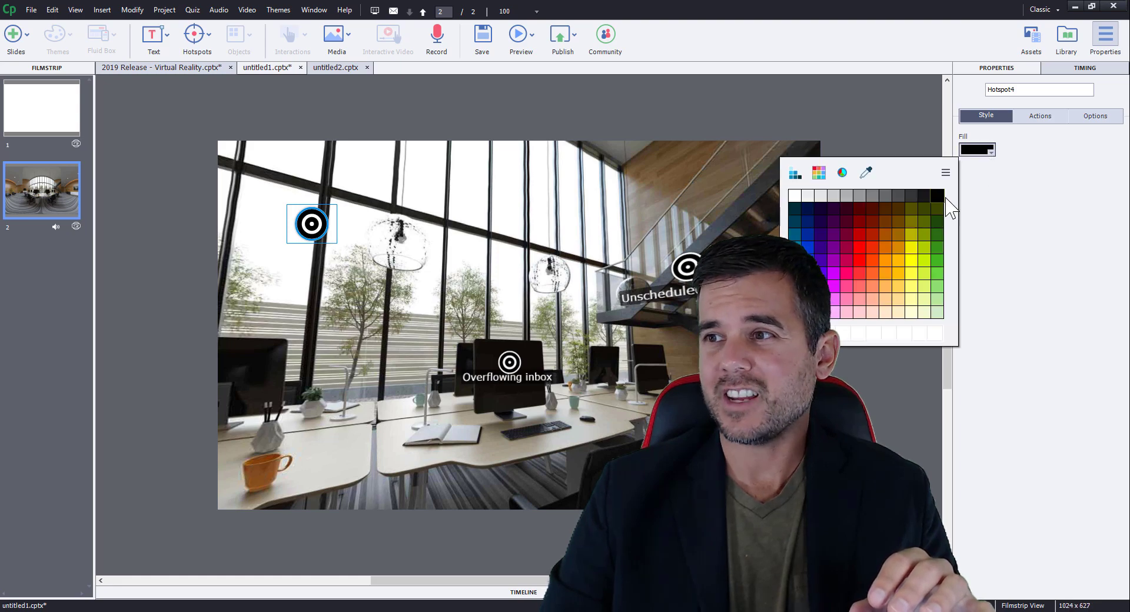
pyautogui.click(860, 242)
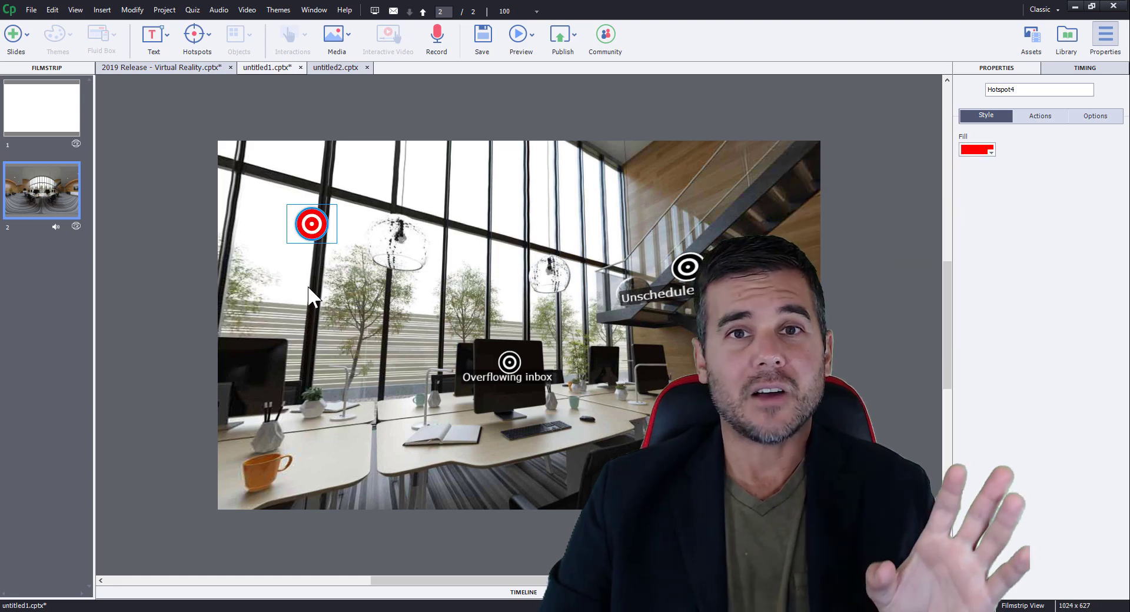
# - Enlarge the red hotspot to more than twice its size and shift it slightly toward the hanging lamp
pyautogui.click(318, 233)
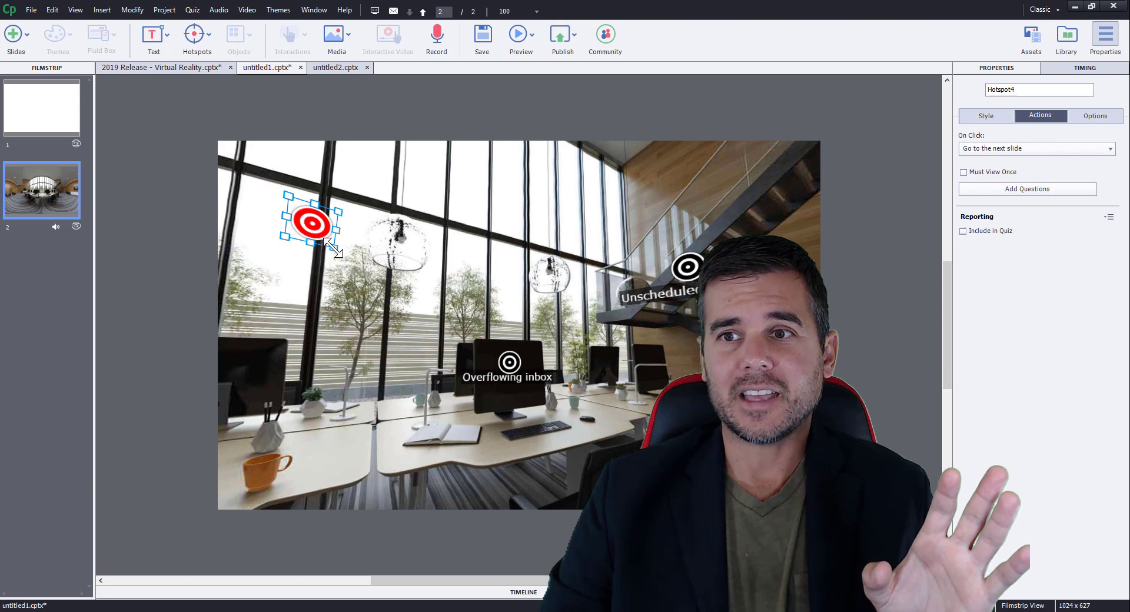
pyautogui.moveTo(333, 249); pyautogui.dragTo(371, 272)
pyautogui.moveTo(321, 235); pyautogui.dragTo(362, 253)
# - Review the red hotspot's style settings and the list of on-click actions it can perform
pyautogui.click(997, 118)
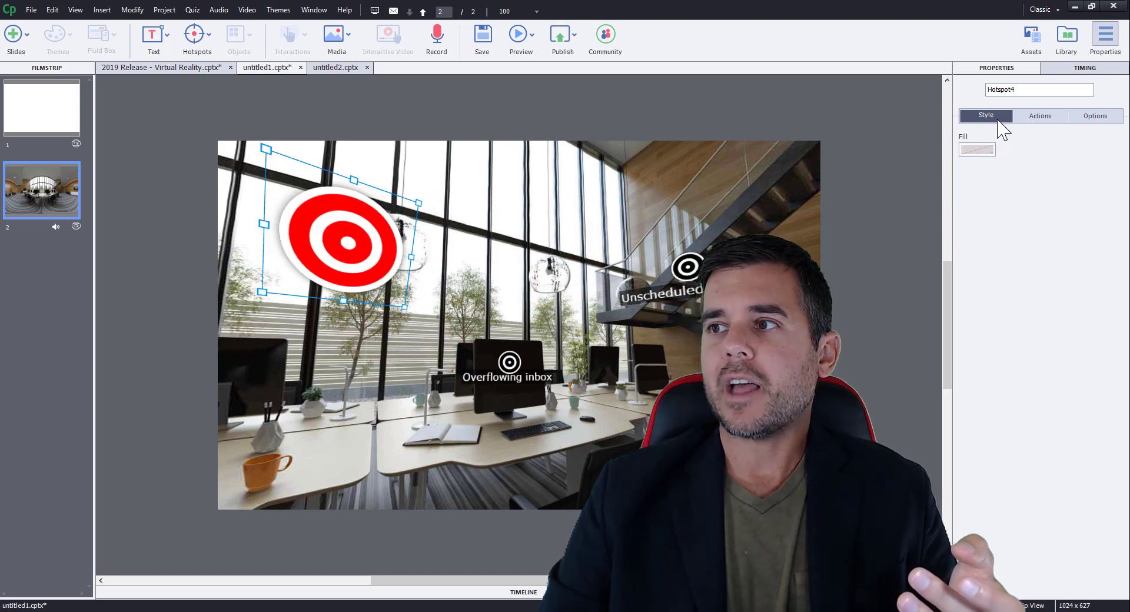
pyautogui.click(1033, 118)
pyautogui.click(1053, 150)
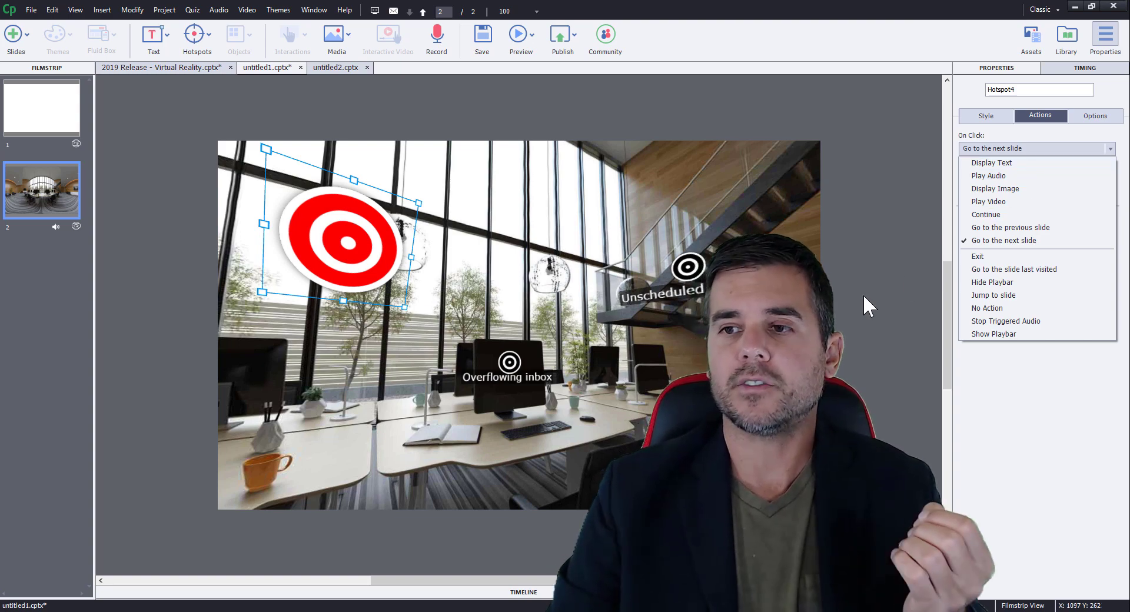
# - Examine the on-click action choices and audio options of the "Overflowing inbox" hotspot
pyautogui.moveTo(512, 376); pyautogui.dragTo(465, 300)
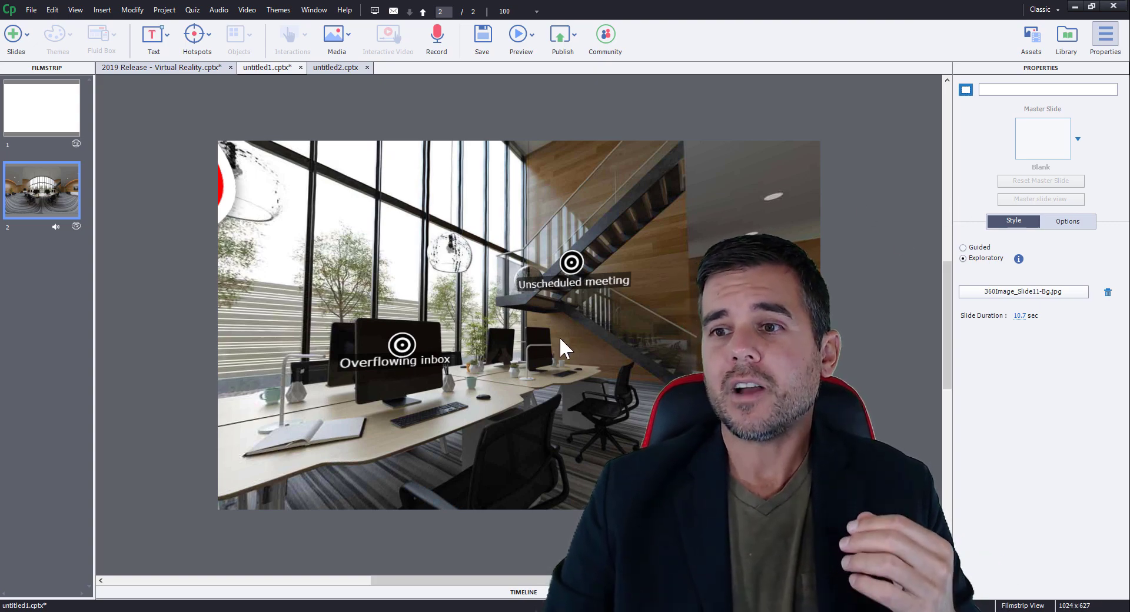
pyautogui.click(402, 345)
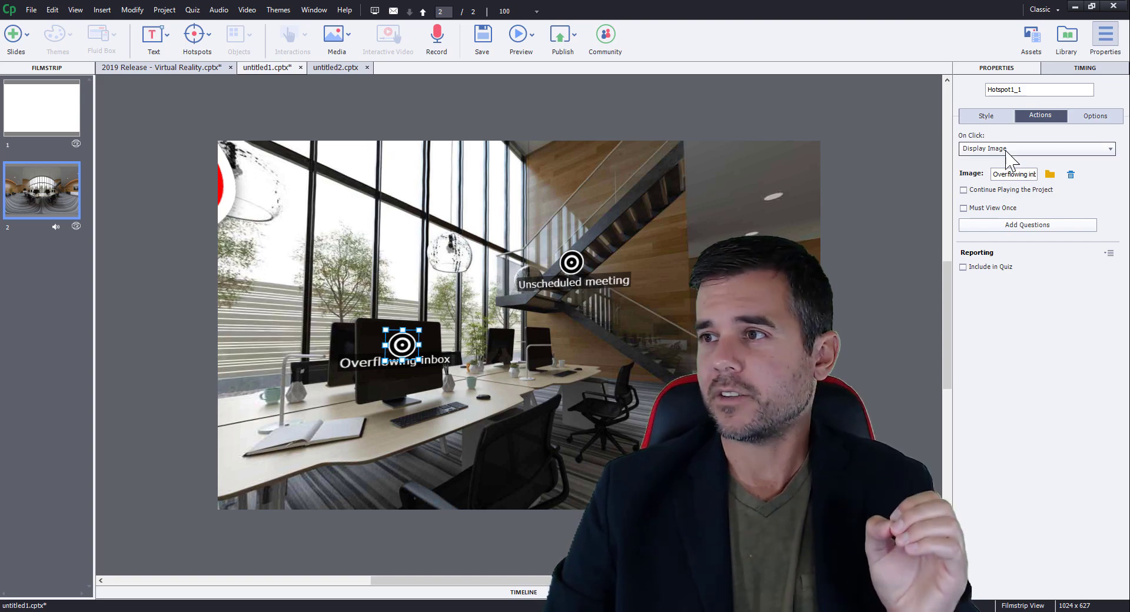
pyautogui.click(1006, 150)
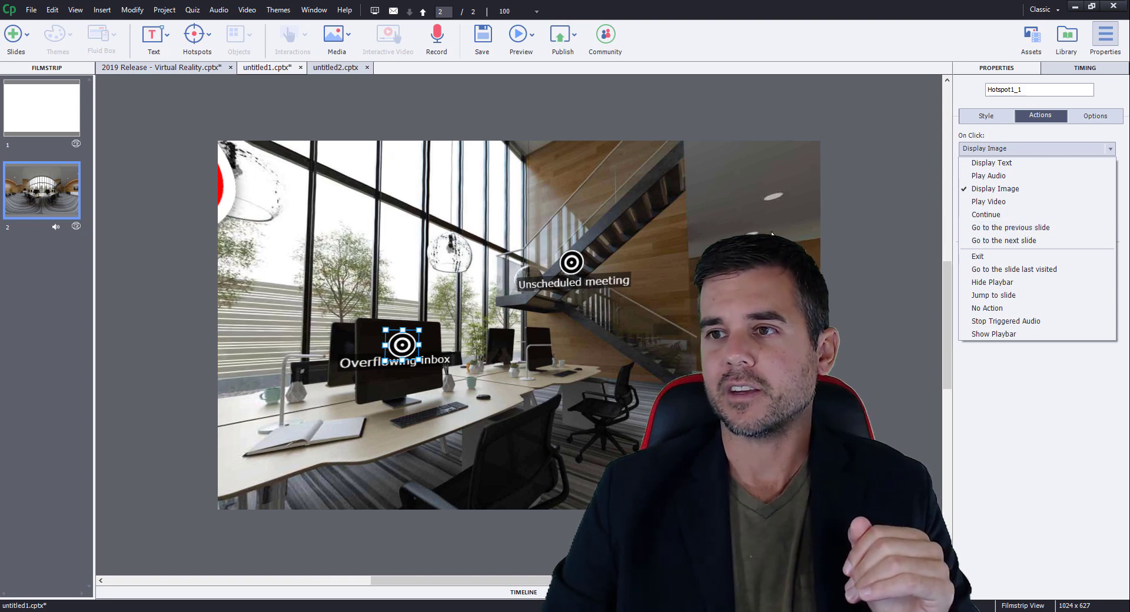
pyautogui.moveTo(411, 356); pyautogui.dragTo(415, 358)
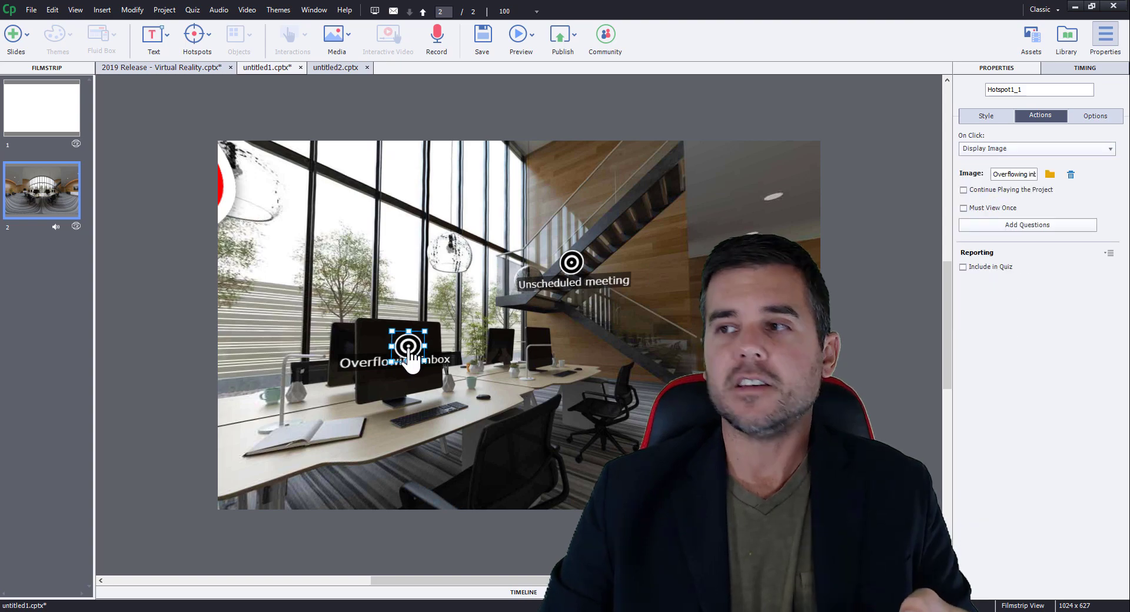
pyautogui.click(1096, 115)
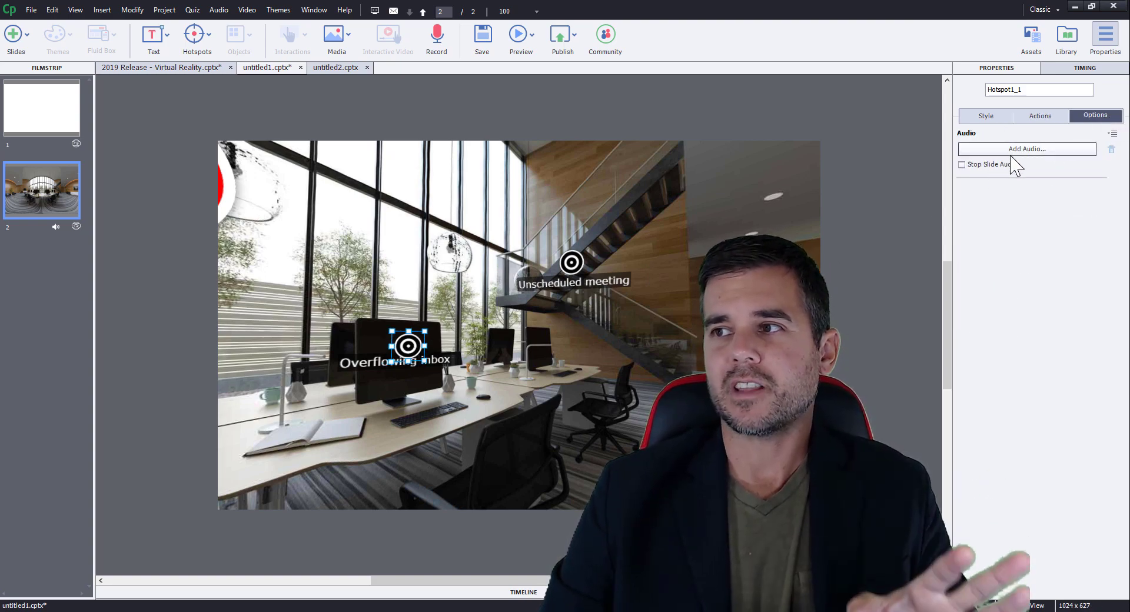
pyautogui.click(535, 327)
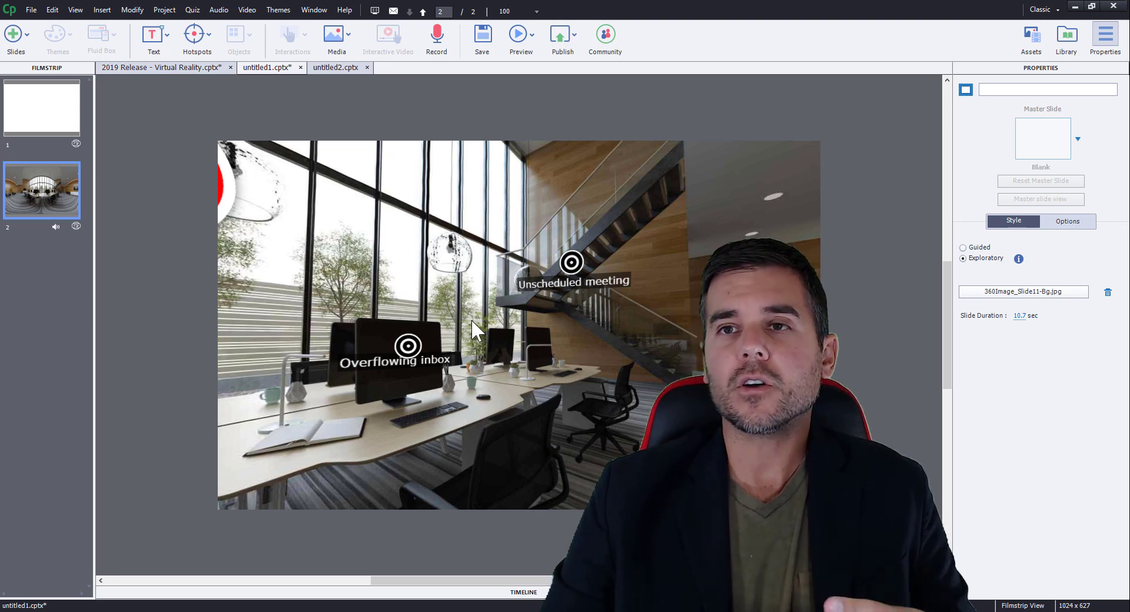
pyautogui.click(195, 36)
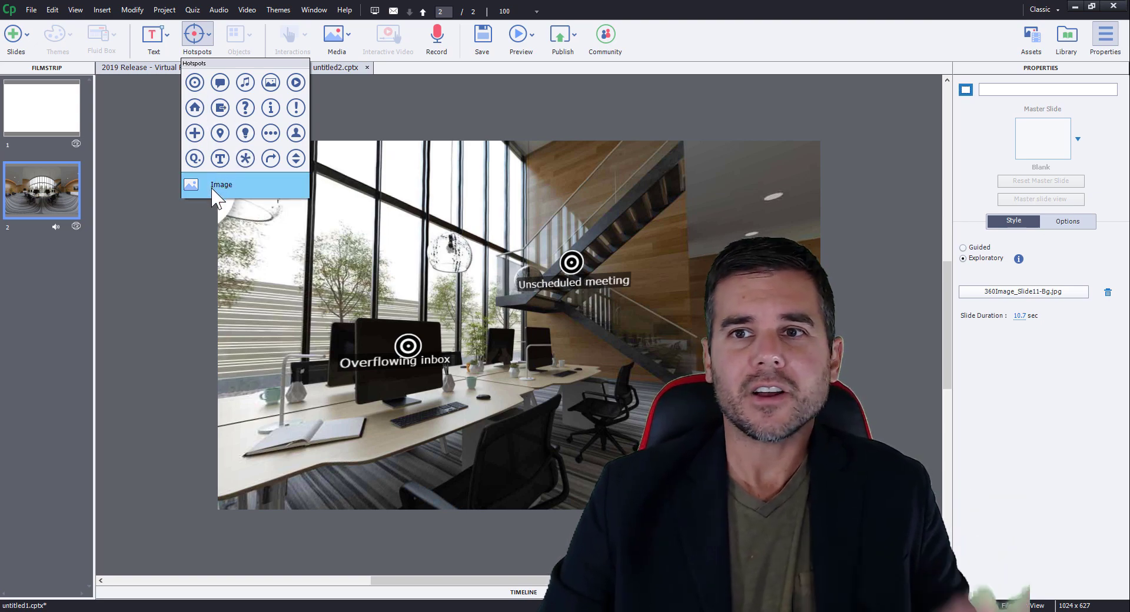
pyautogui.click(403, 201)
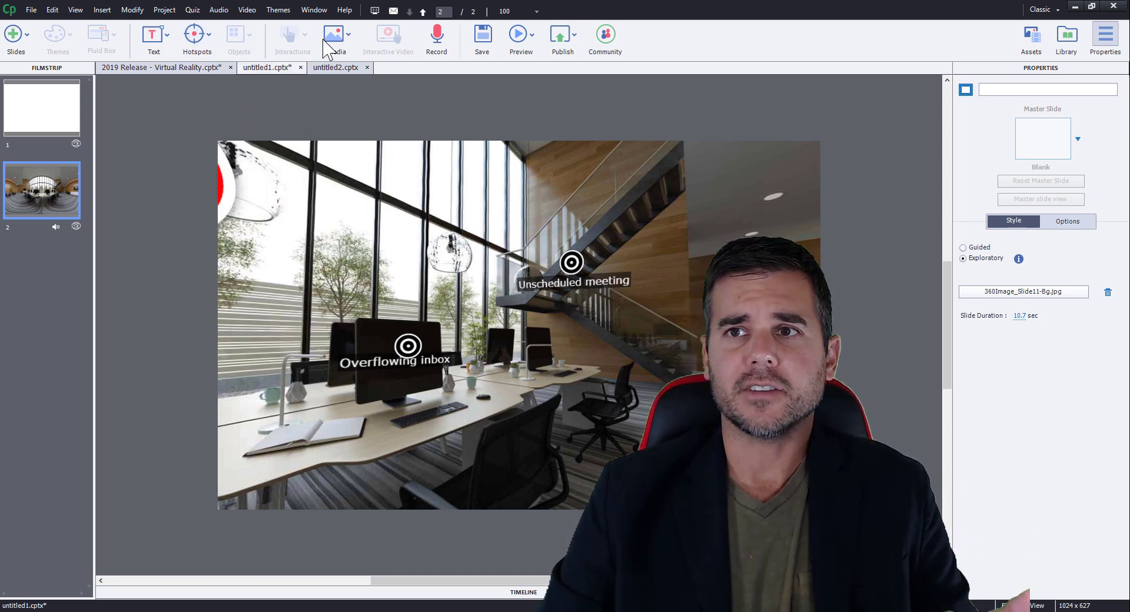
# - Check which media types can be inserted on the 360° office slide
pyautogui.click(347, 46)
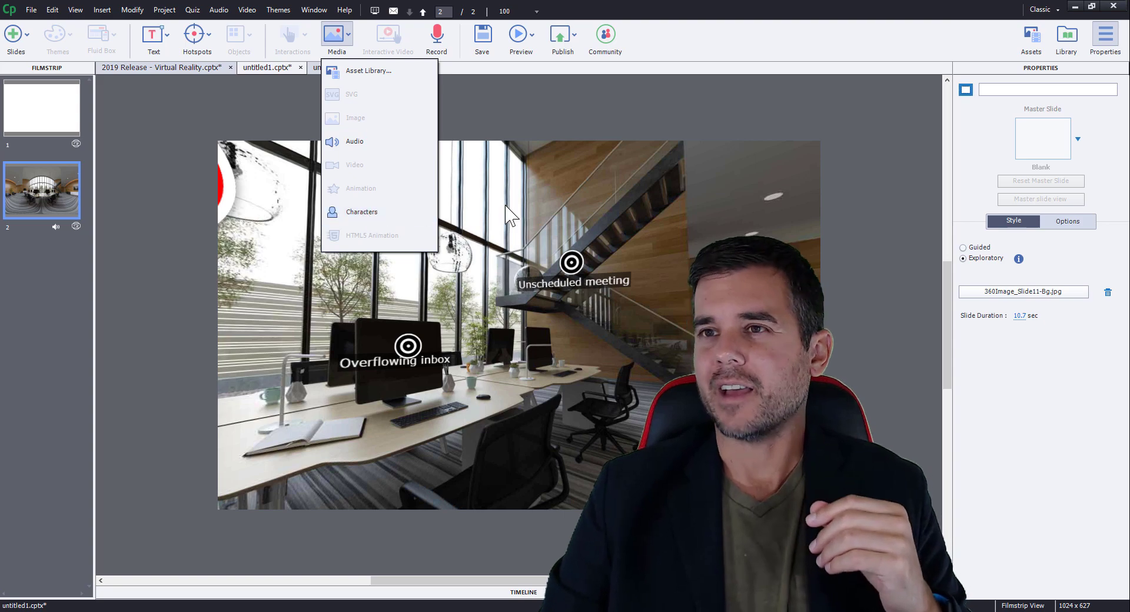
pyautogui.moveTo(504, 204); pyautogui.dragTo(178, 249)
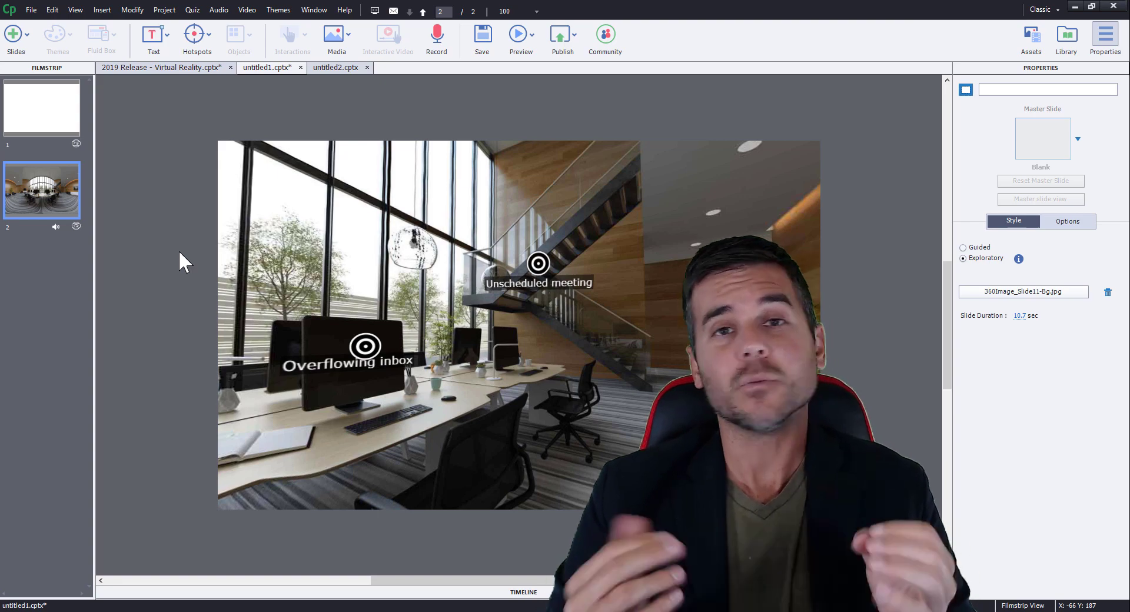
# - Add a bullseye hotspot to the office scene, enlarge it greatly and place it below the "Unscheduled meeting" hotspot
pyautogui.click(208, 40)
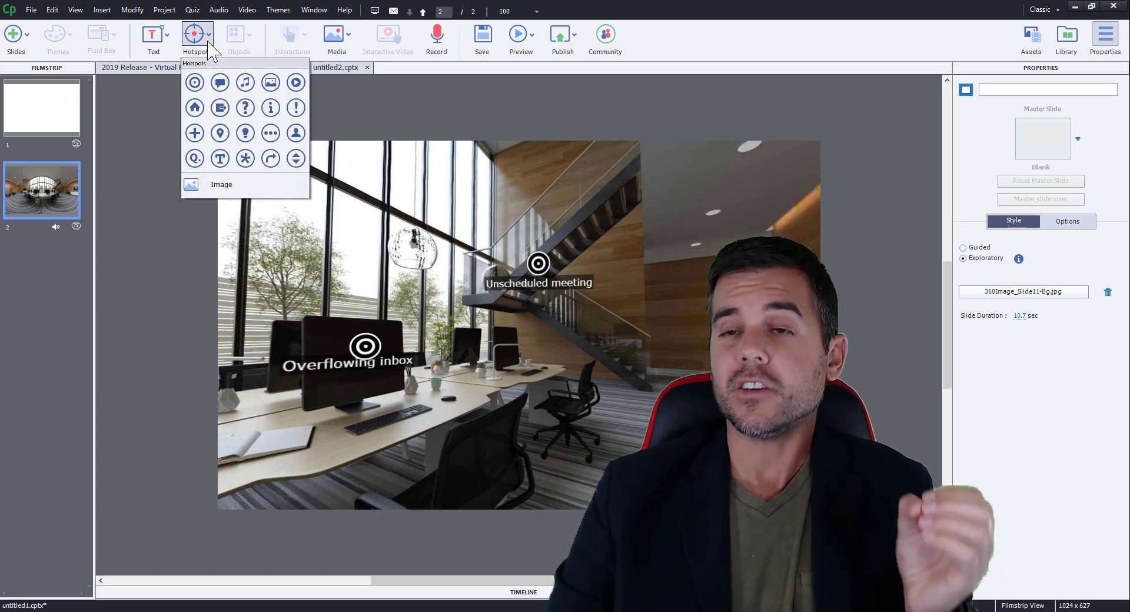
pyautogui.click(194, 83)
pyautogui.moveTo(521, 338); pyautogui.dragTo(782, 453)
pyautogui.moveTo(701, 368); pyautogui.dragTo(601, 372)
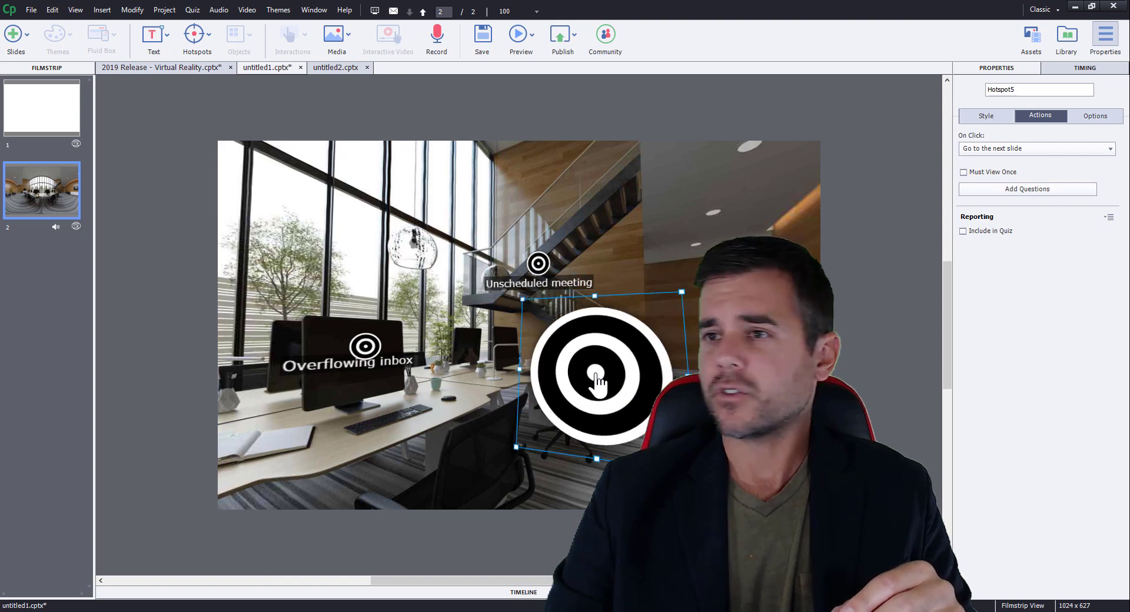
# - Attach one graded multiple choice question to the large bullseye hotspot
pyautogui.click(1032, 194)
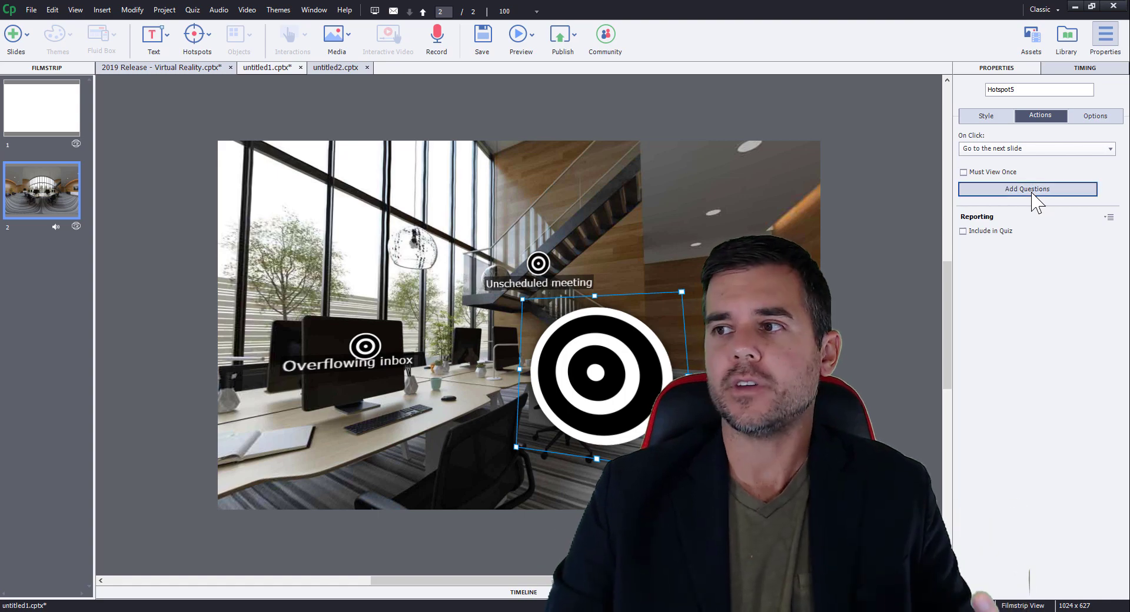
pyautogui.click(512, 203)
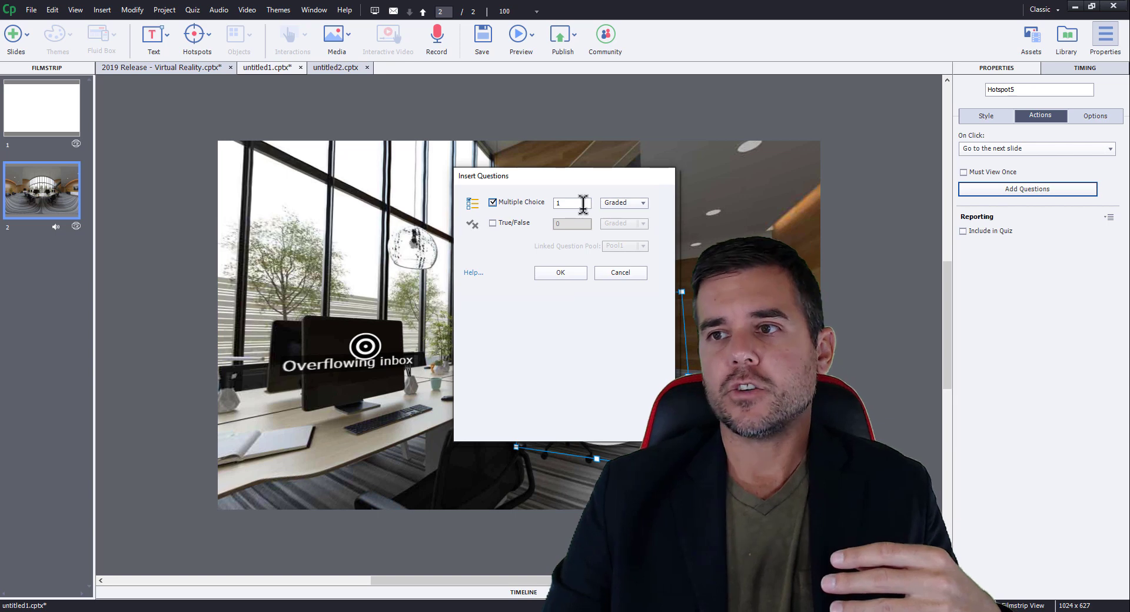
pyautogui.click(624, 205)
pyautogui.click(623, 217)
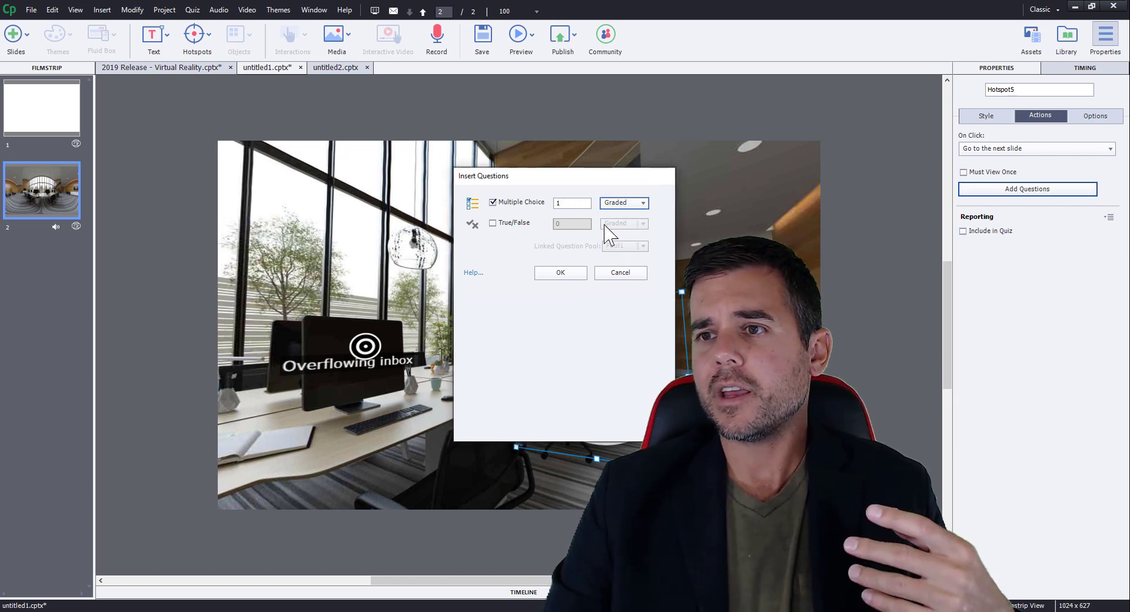
pyautogui.click(560, 273)
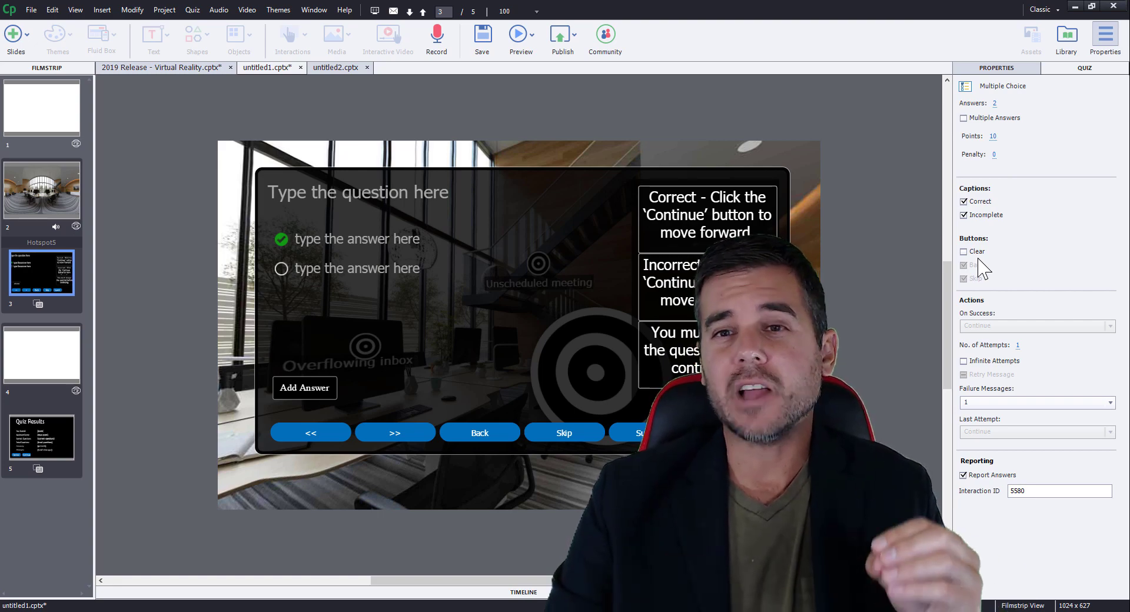
# - Review the hotspot's question slide, slide 4 and the quiz results slide, and return to the office scene on slide 2
pyautogui.click(47, 192)
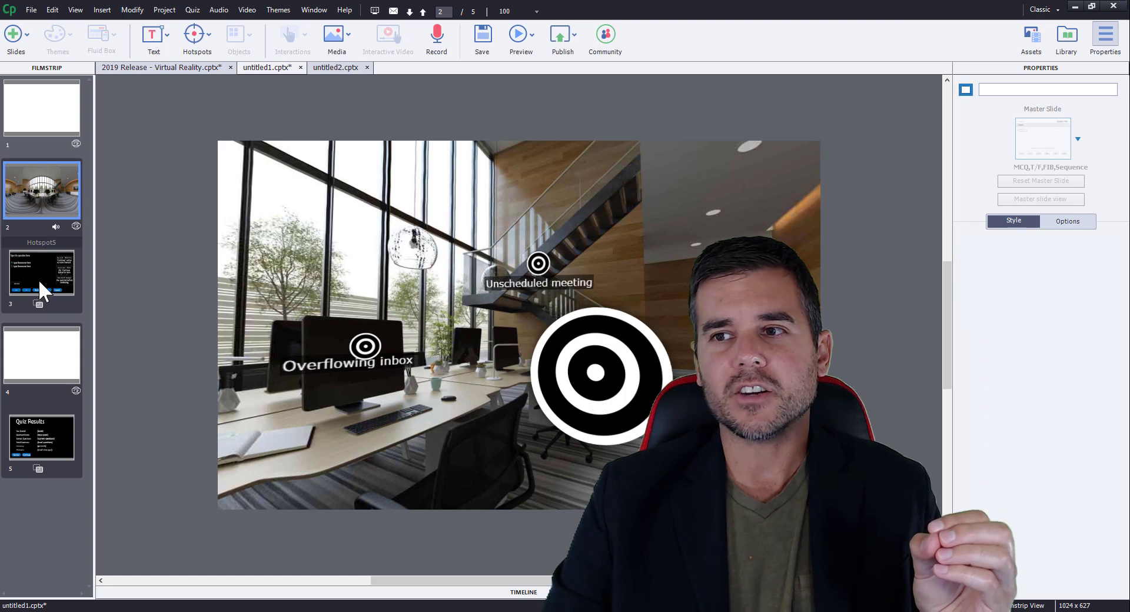
pyautogui.click(37, 279)
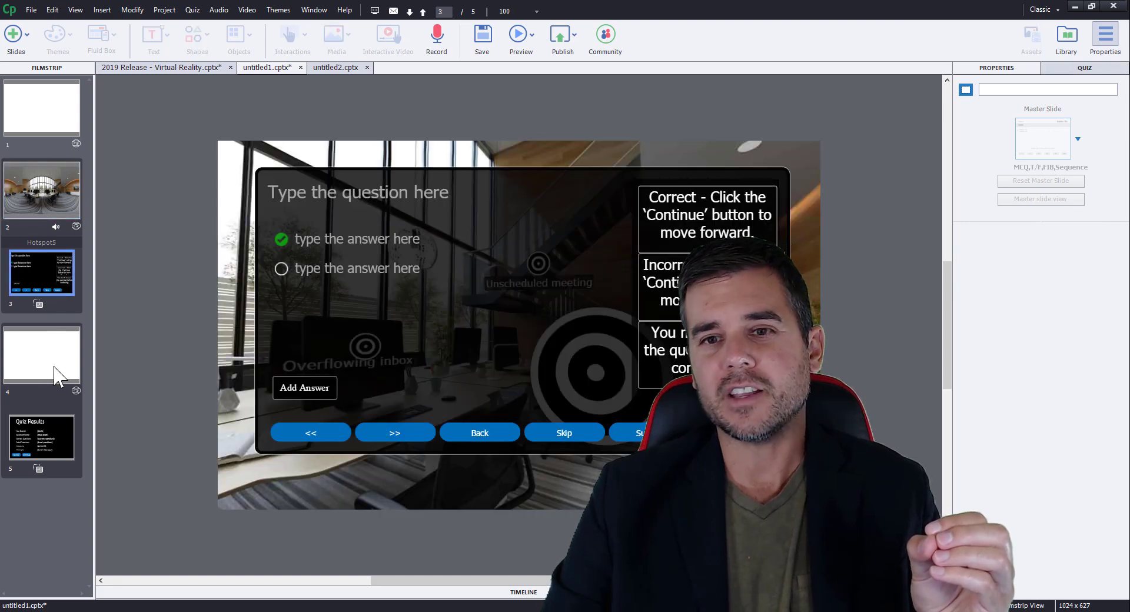
pyautogui.click(52, 371)
pyautogui.click(37, 432)
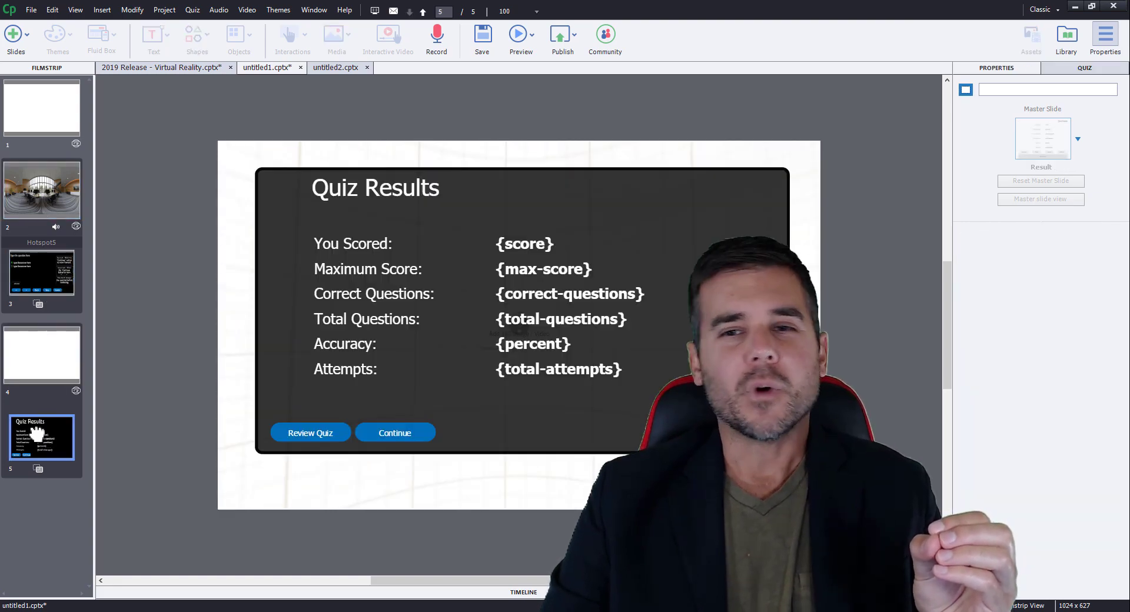
pyautogui.click(34, 195)
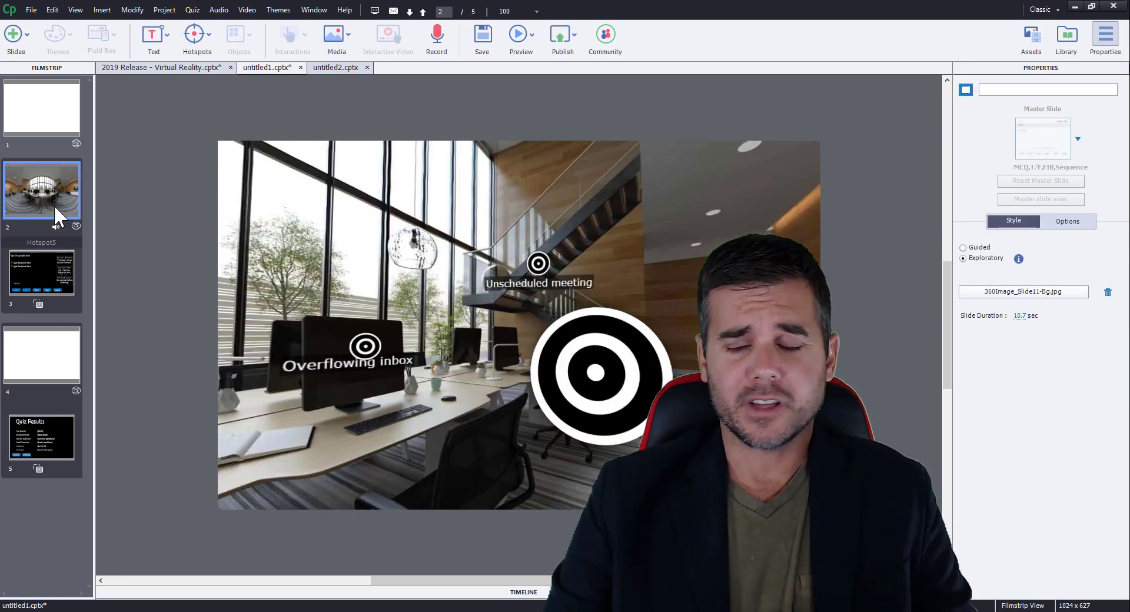
# - Switch to the 2019 Release - Virtual Reality project and view its Introduction, Living Room and question slides
pyautogui.click(178, 65)
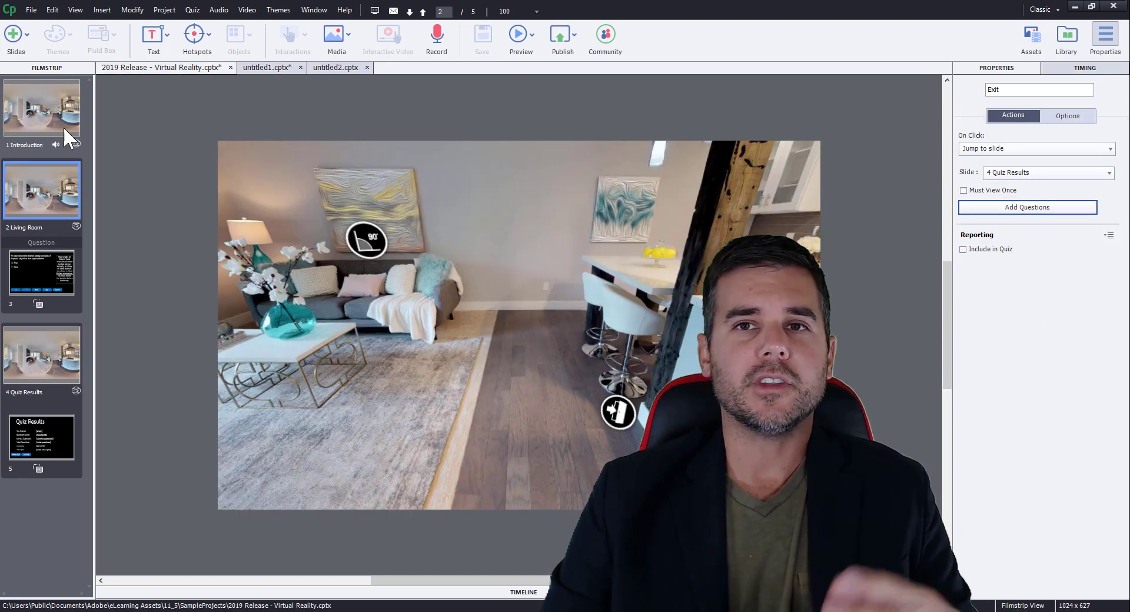
pyautogui.click(59, 122)
pyautogui.click(55, 182)
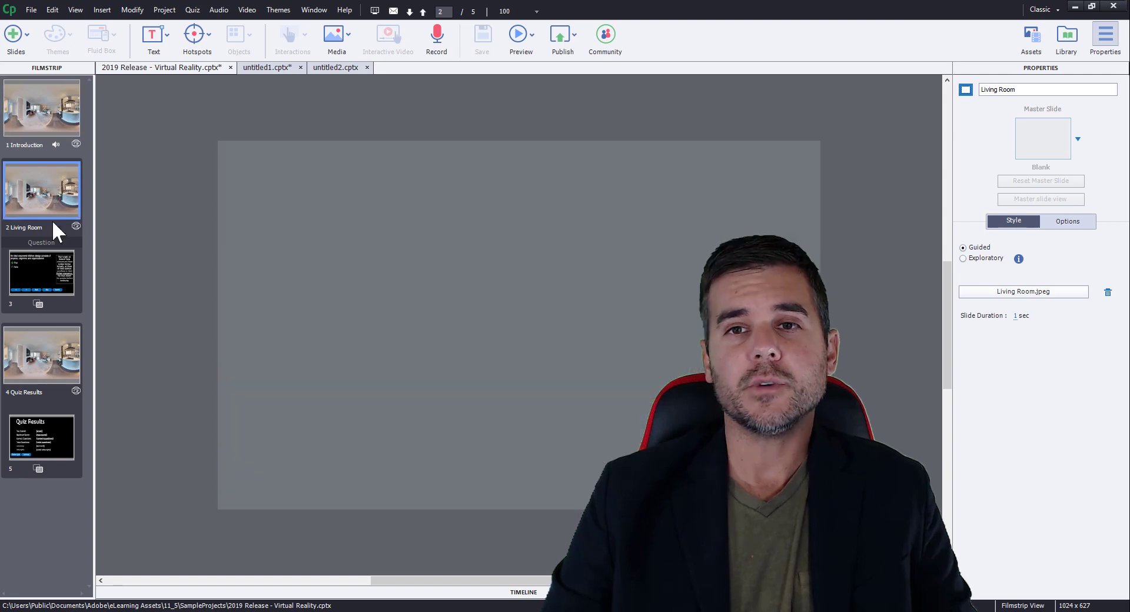
pyautogui.click(48, 253)
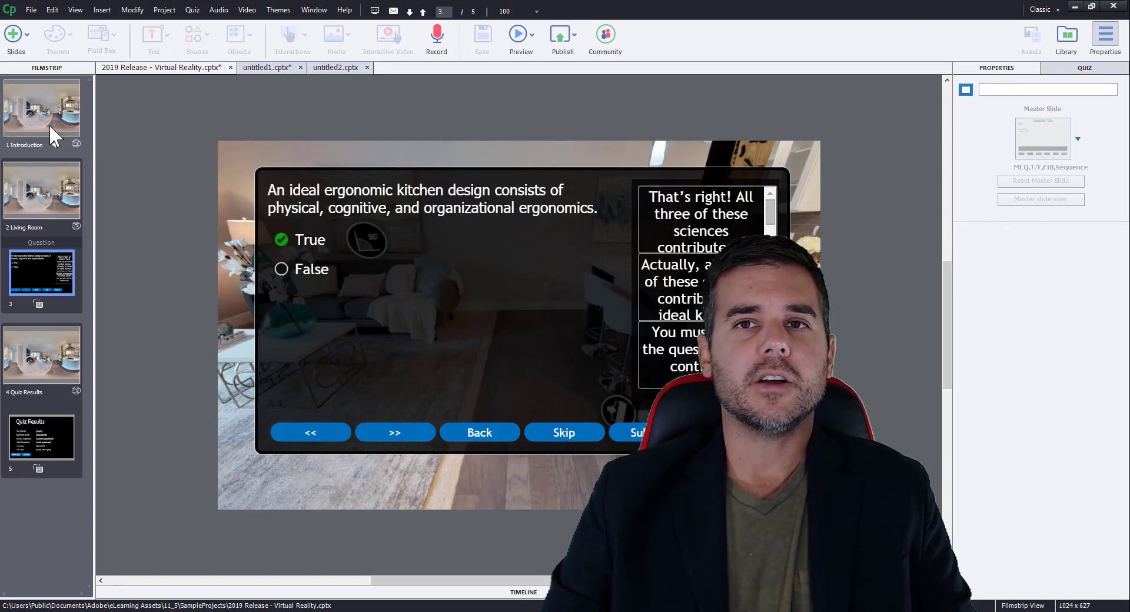
pyautogui.click(51, 104)
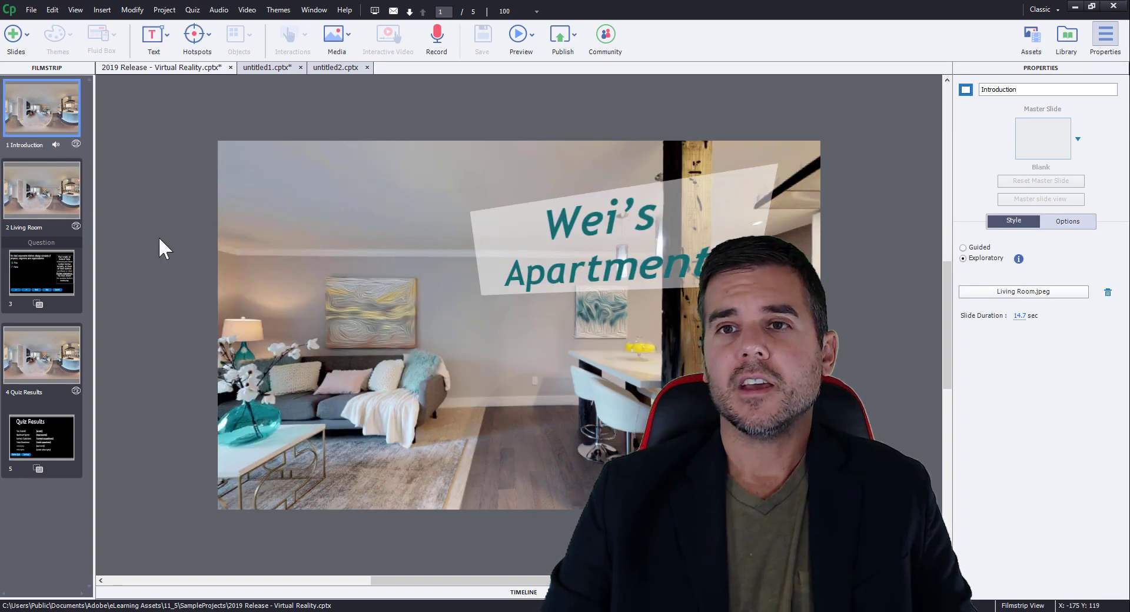
# - Look around the Introduction and Living Room scenes and their hotspots, and inspect the attached question and quiz results slides
pyautogui.moveTo(416, 285); pyautogui.dragTo(595, 345)
pyautogui.click(63, 213)
pyautogui.moveTo(449, 335); pyautogui.dragTo(571, 320)
pyautogui.click(466, 222)
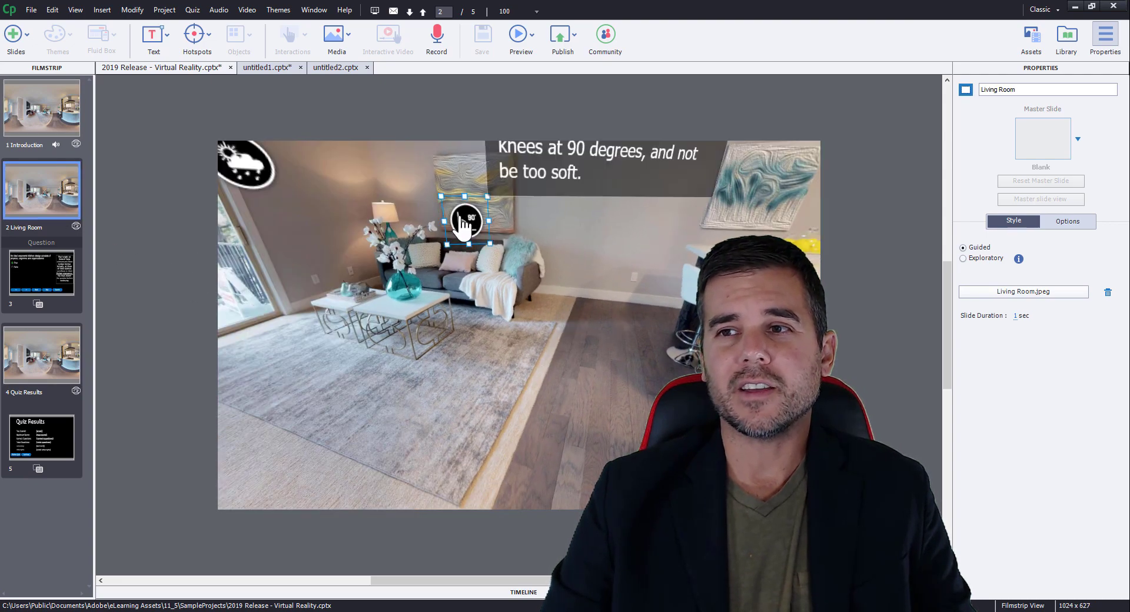
pyautogui.moveTo(247, 189); pyautogui.dragTo(217, 302)
pyautogui.moveTo(521, 388); pyautogui.dragTo(427, 344)
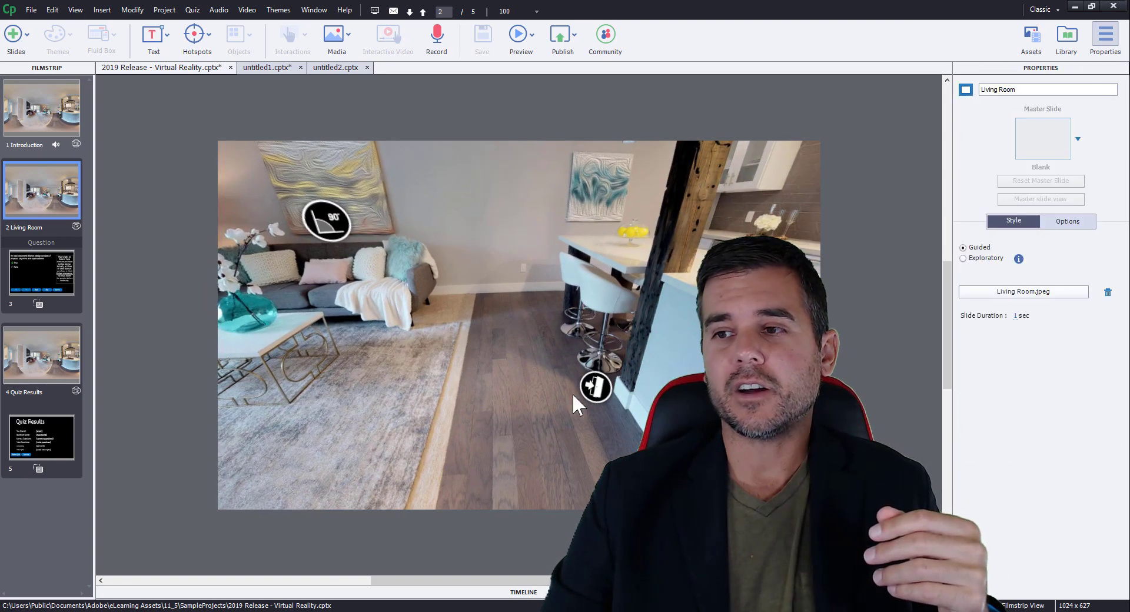
pyautogui.click(51, 270)
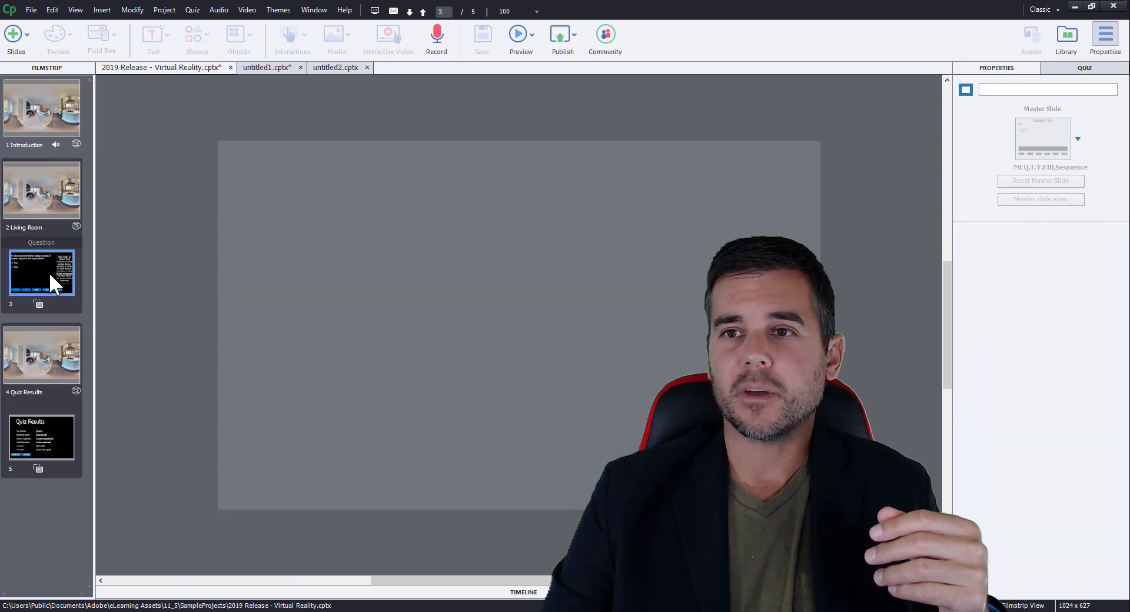
pyautogui.click(38, 447)
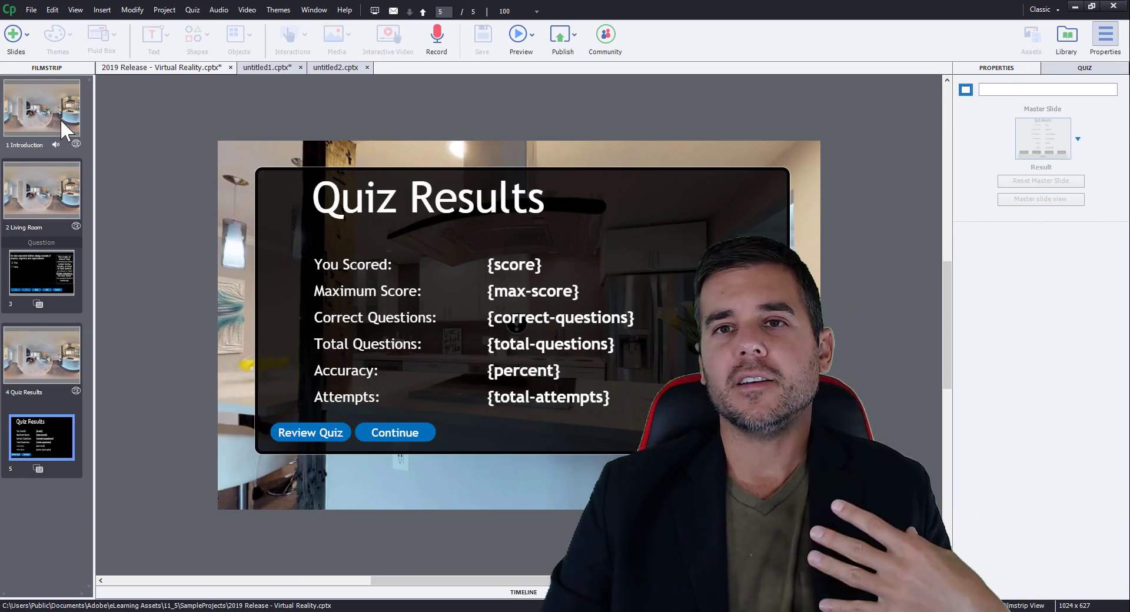
# - Preview the whole project and start its playback in the browser
pyautogui.click(60, 118)
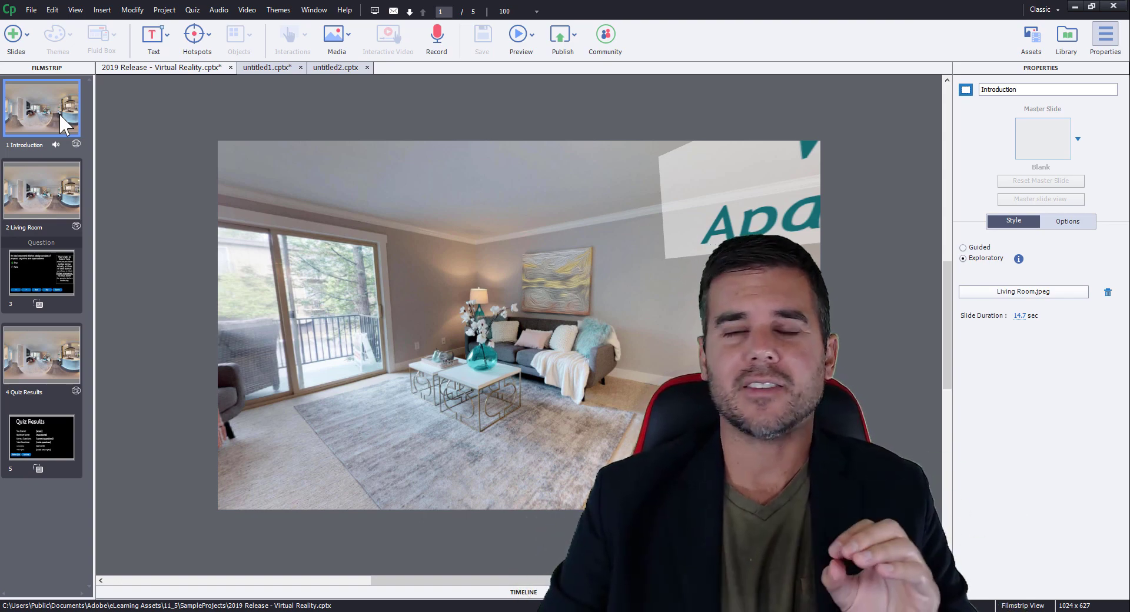
pyautogui.click(531, 39)
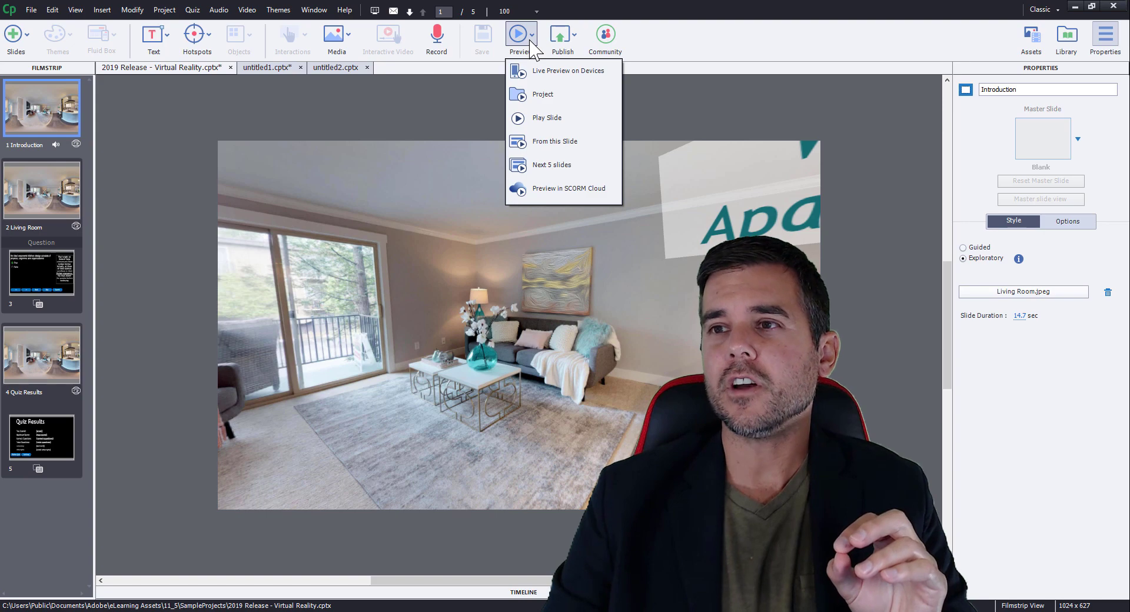
pyautogui.click(550, 94)
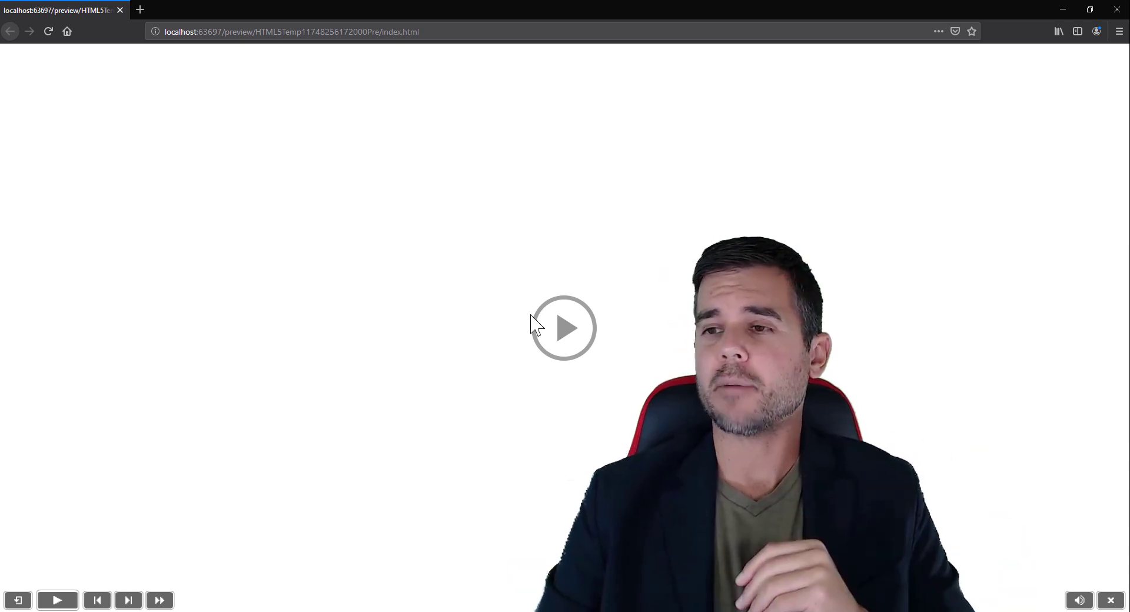
pyautogui.click(563, 328)
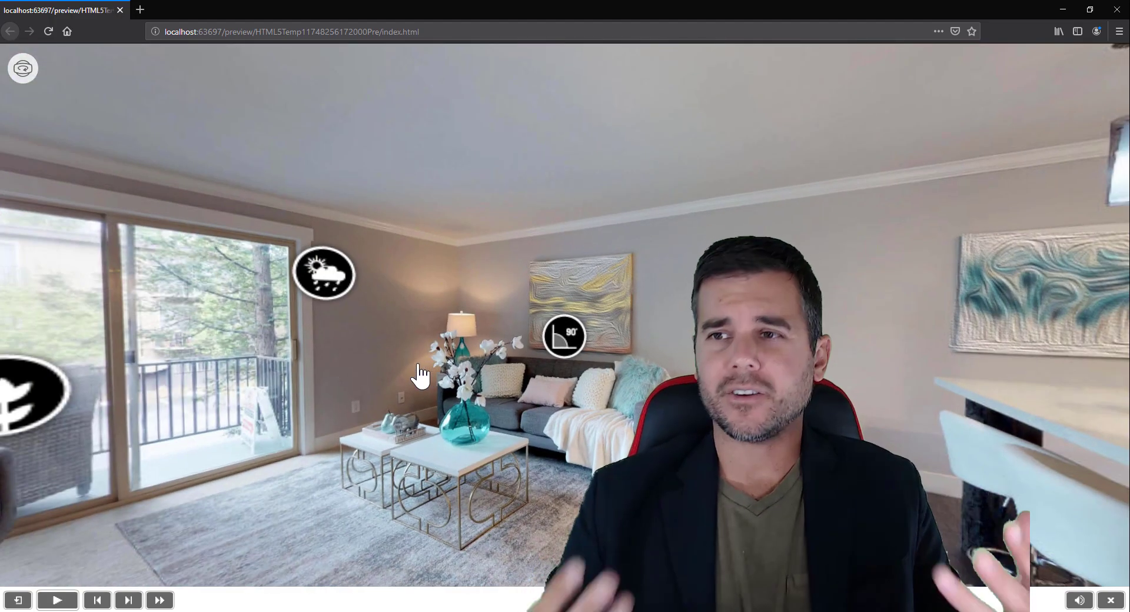
# - Open the flower hotspot's garden image in the preview and close it
pyautogui.moveTo(420, 374); pyautogui.dragTo(266, 338)
pyautogui.click(257, 347)
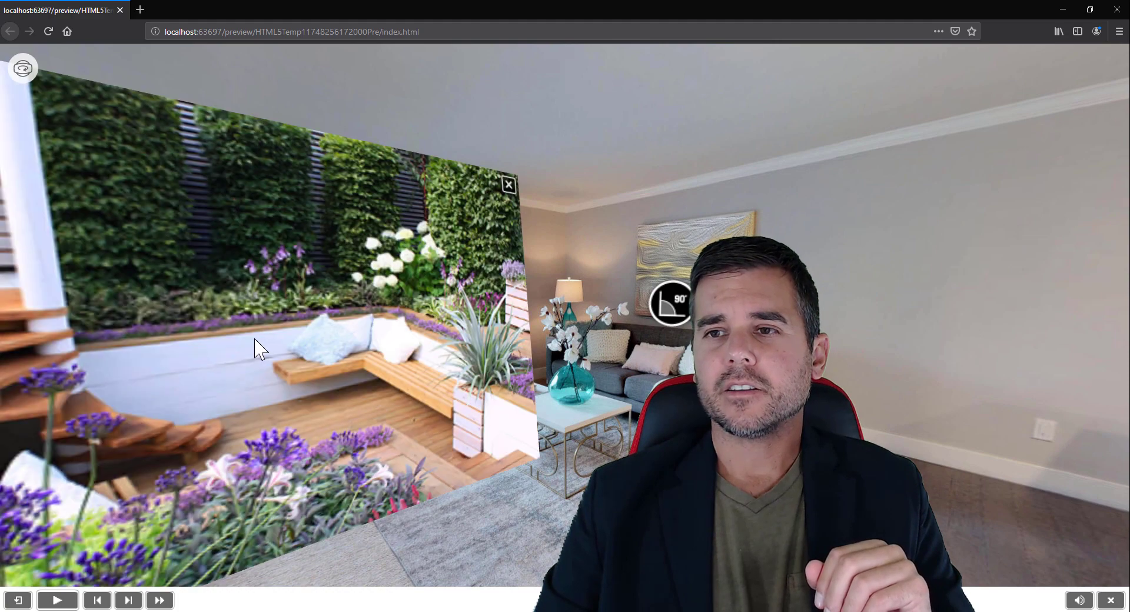
pyautogui.click(508, 183)
# - Open and close the text captions of the weather hotspot and the 90° hotspot by the sofa
pyautogui.moveTo(510, 193); pyautogui.dragTo(378, 199)
pyautogui.click(462, 274)
pyautogui.moveTo(466, 276); pyautogui.dragTo(403, 255)
pyautogui.click(627, 121)
pyautogui.click(618, 383)
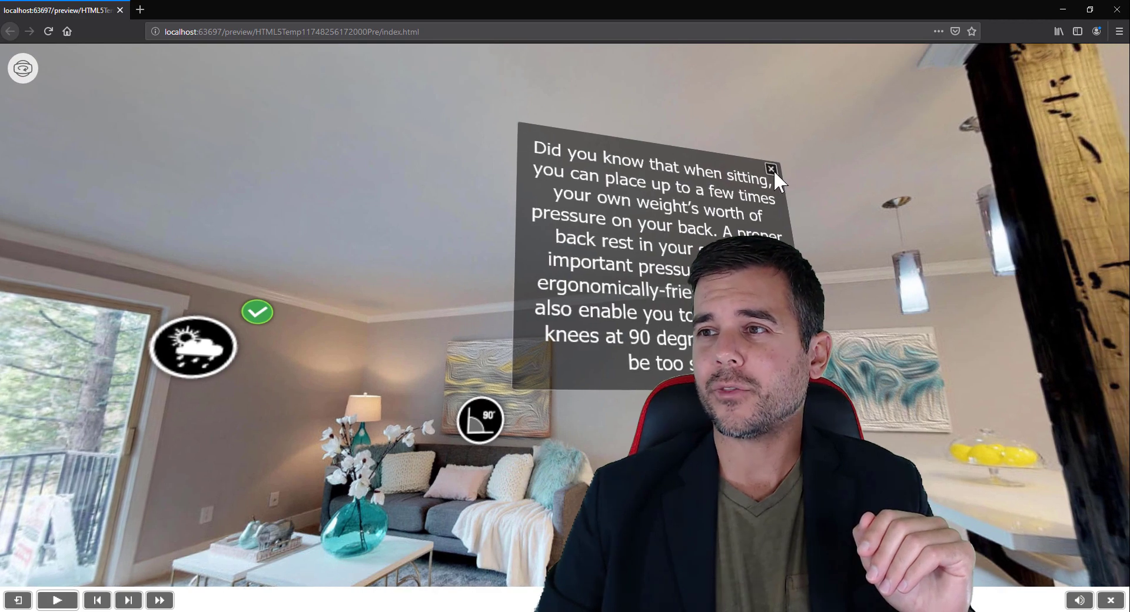
pyautogui.click(773, 169)
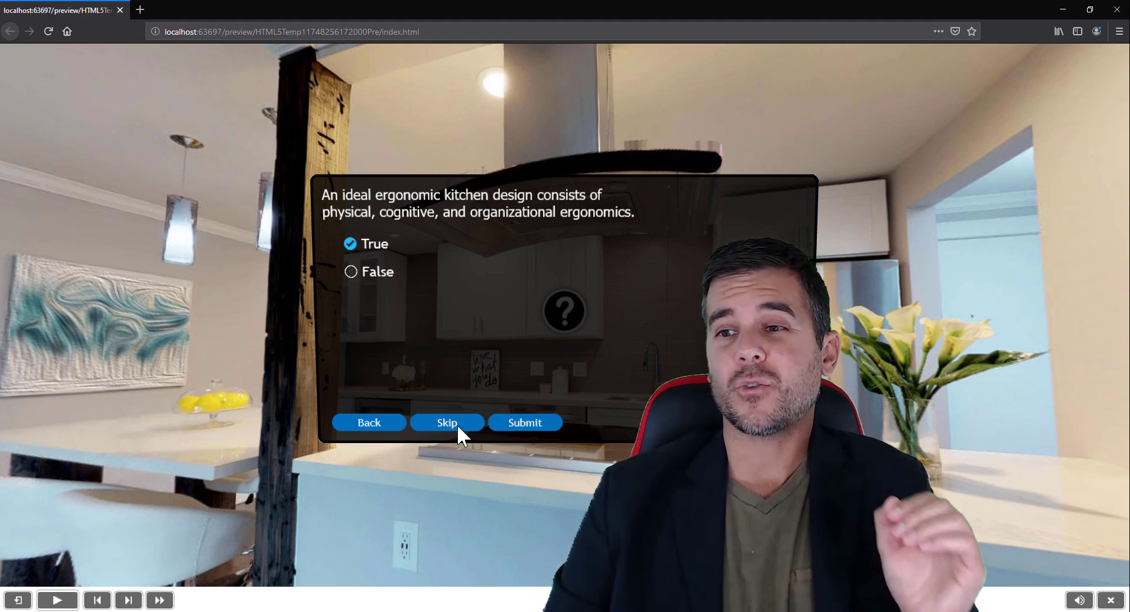
# - Submit True for the kitchen ergonomics question and leave the living room through the exit hotspot to the quiz results
pyautogui.click(516, 420)
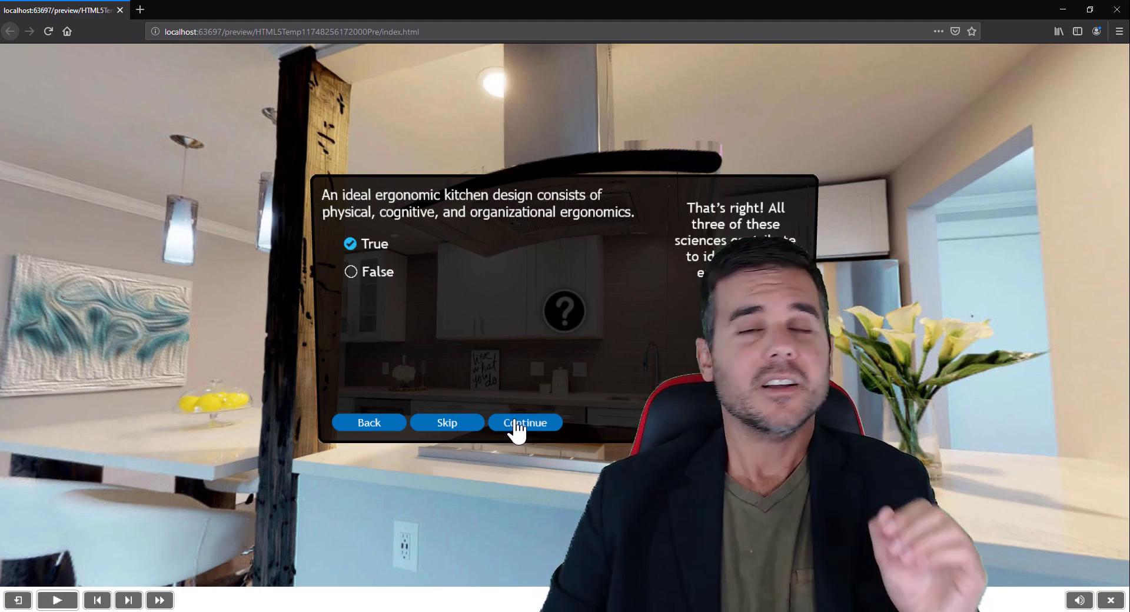
pyautogui.click(385, 423)
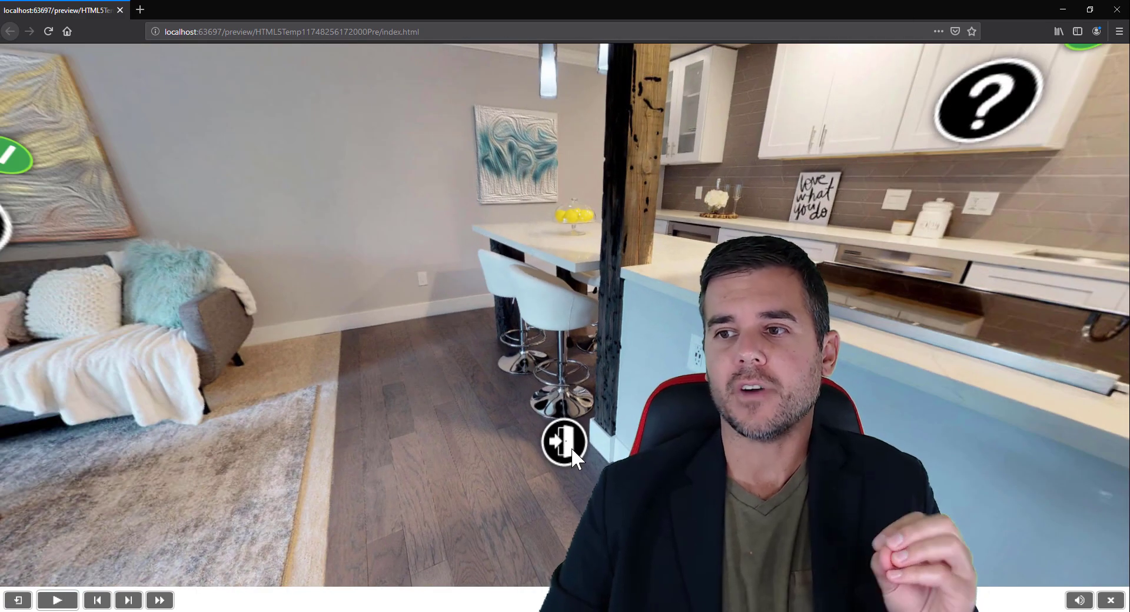
pyautogui.click(571, 447)
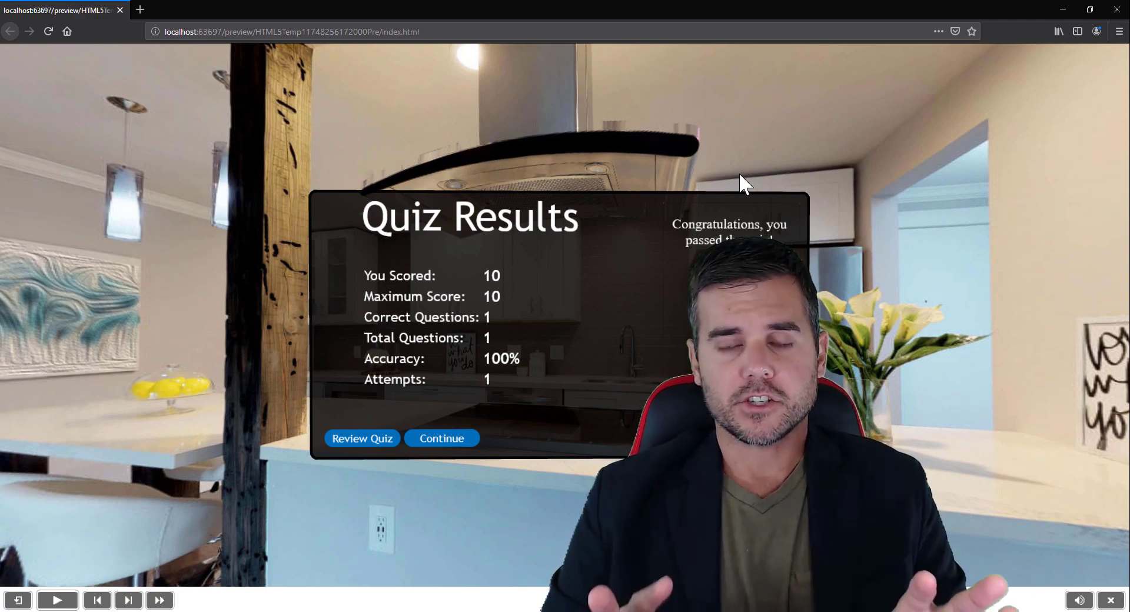
pyautogui.click(441, 440)
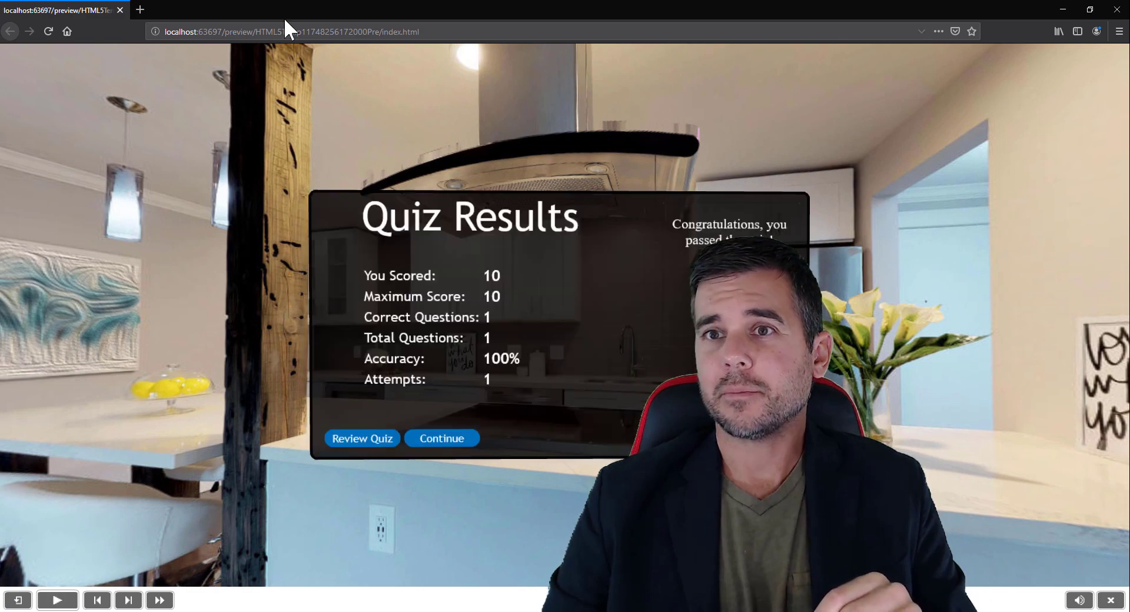
# - Reload the preview page and start the project's playback again
pyautogui.click(289, 31)
pyautogui.press('Return')
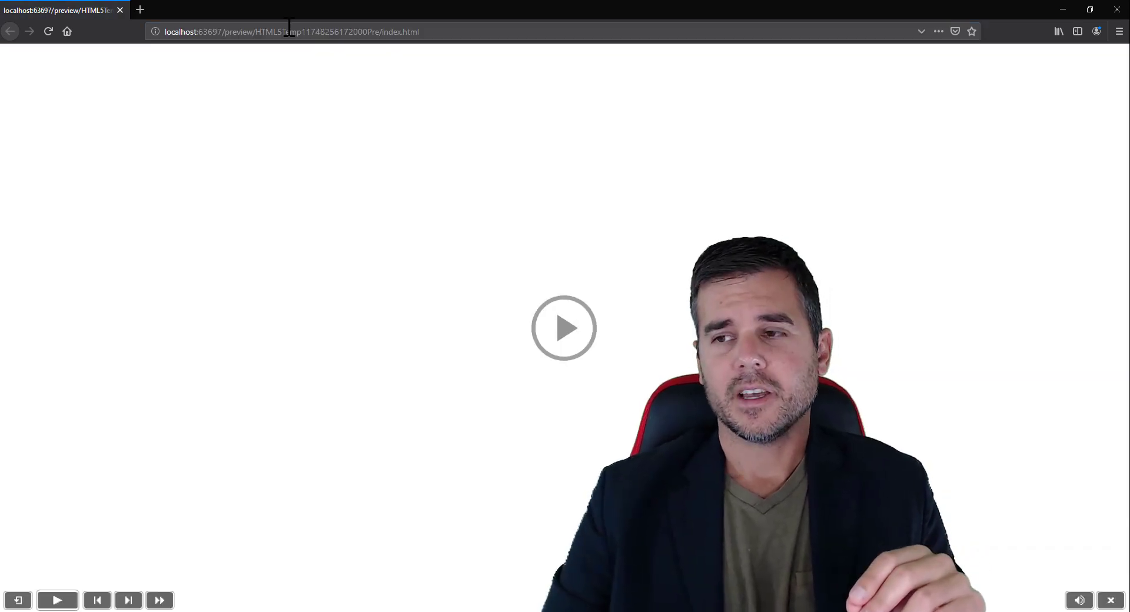
pyautogui.click(570, 330)
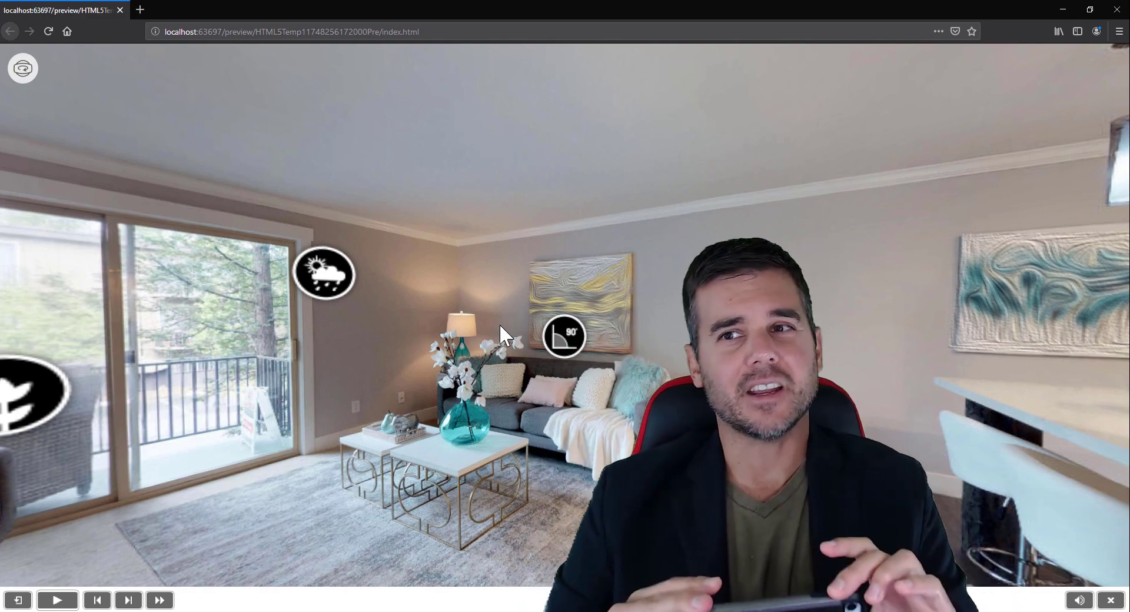
# - Open the weather hotspot's gardening caption and turn the scene to show its whole text
pyautogui.click(341, 281)
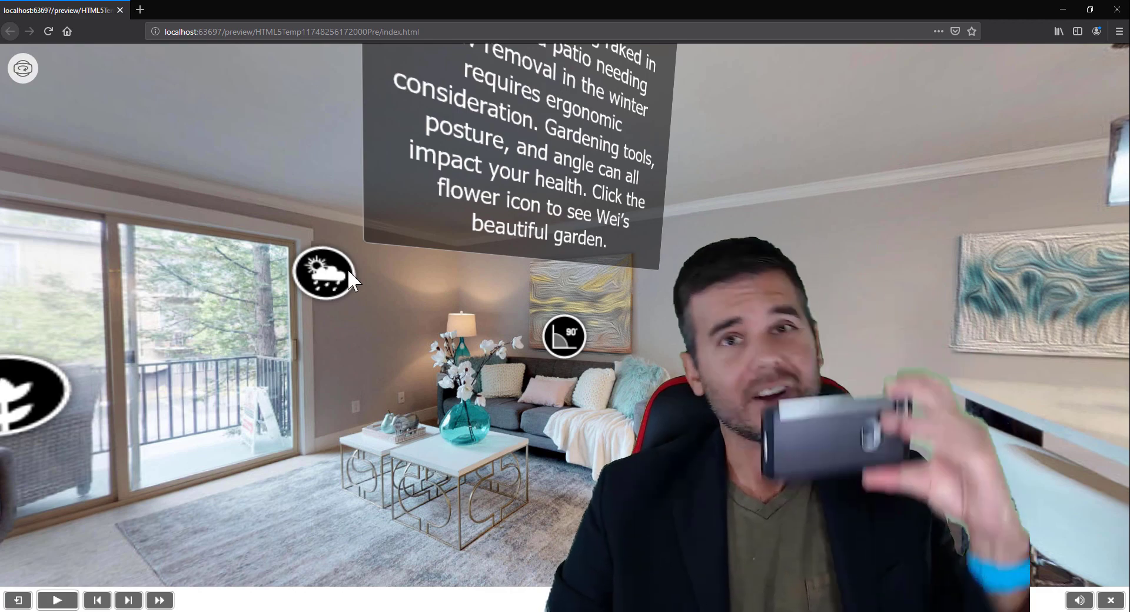
pyautogui.moveTo(474, 237); pyautogui.dragTo(417, 314)
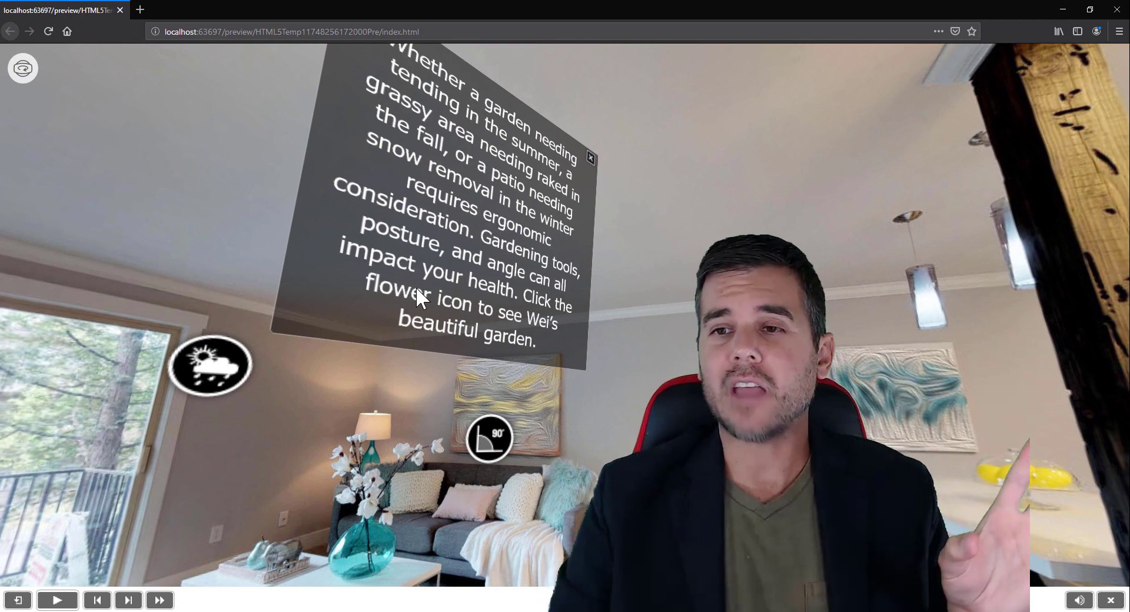
# - Show the weather hotspot's gardening caption together with the flower hotspot's garden image, and close the caption
pyautogui.click(590, 156)
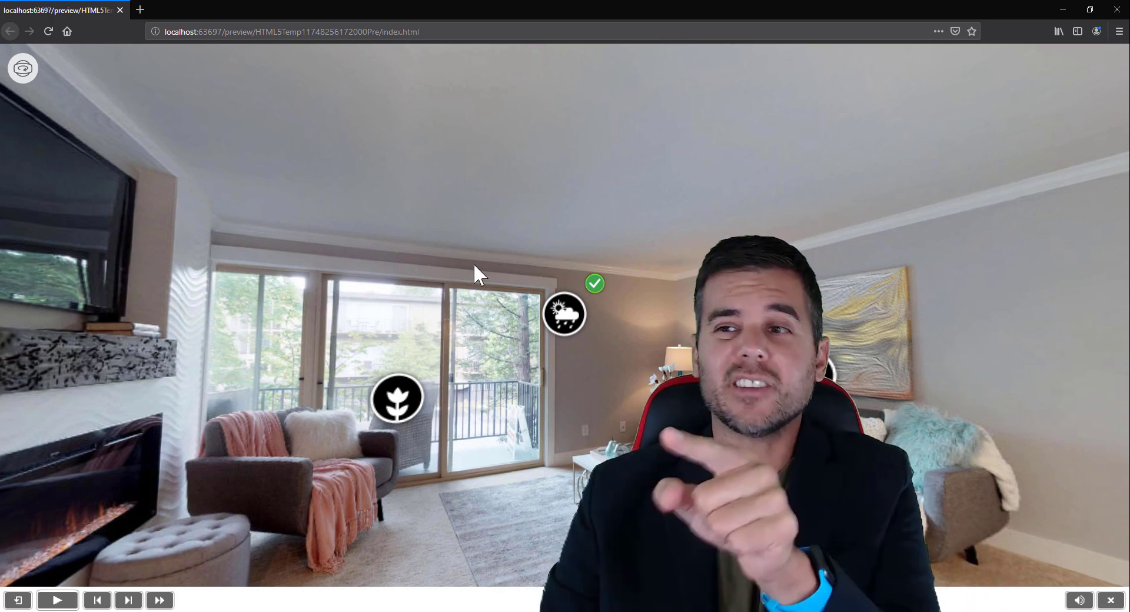
pyautogui.moveTo(472, 282); pyautogui.dragTo(367, 285)
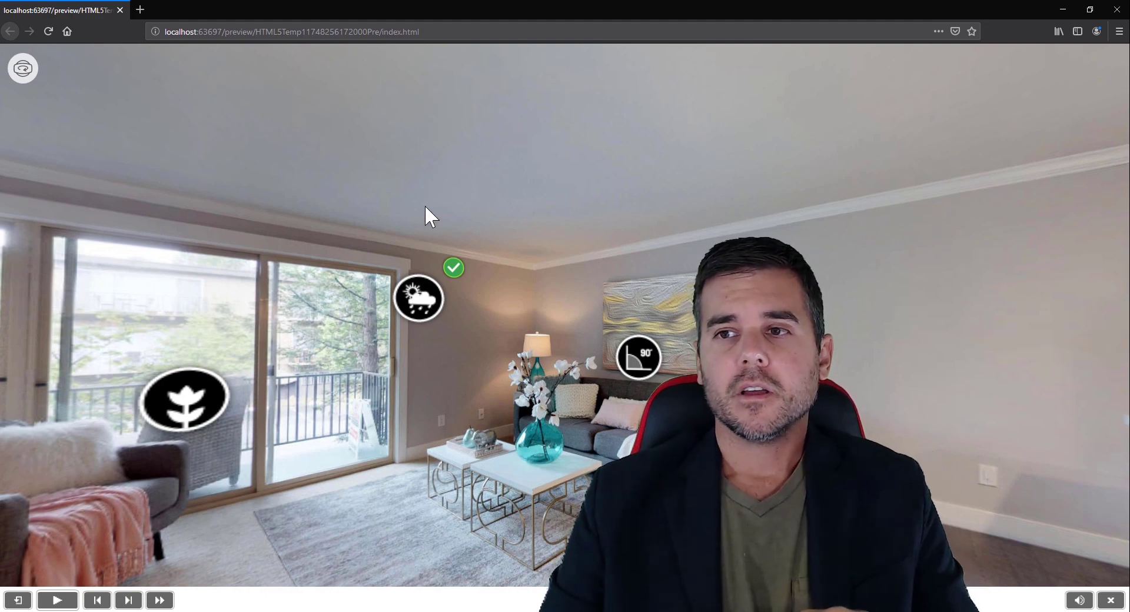
pyautogui.click(421, 304)
pyautogui.click(189, 403)
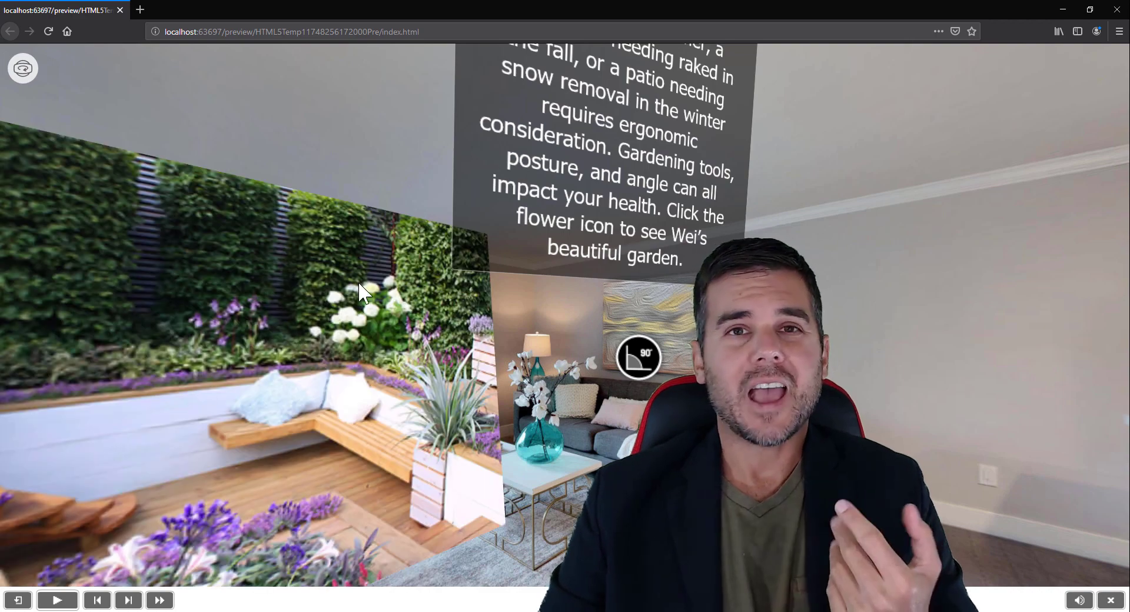
pyautogui.moveTo(364, 180); pyautogui.dragTo(249, 283)
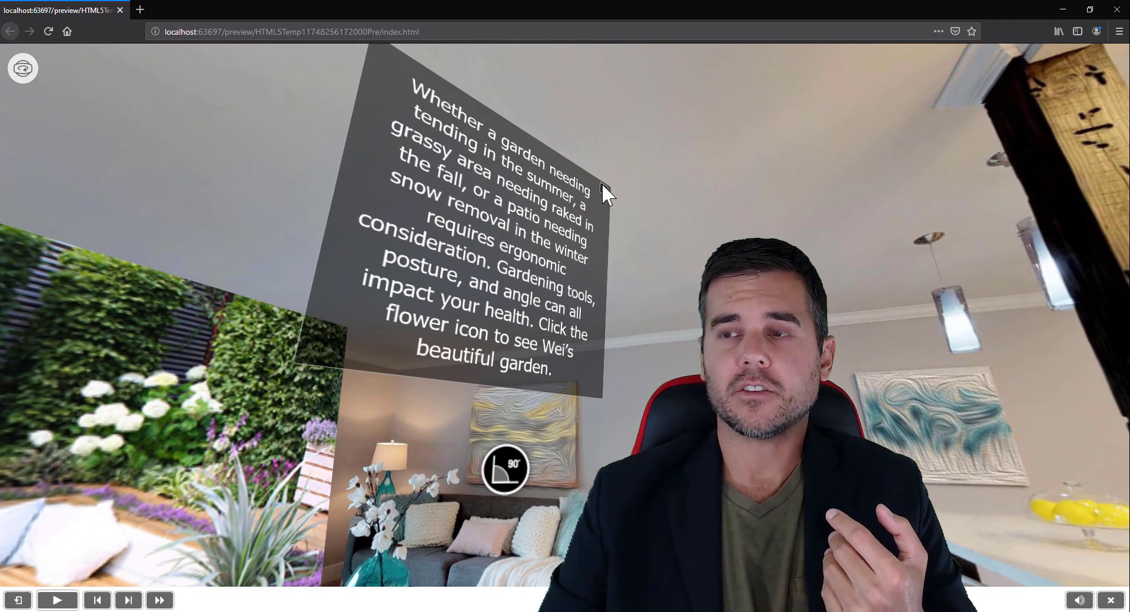
pyautogui.click(601, 184)
pyautogui.click(804, 185)
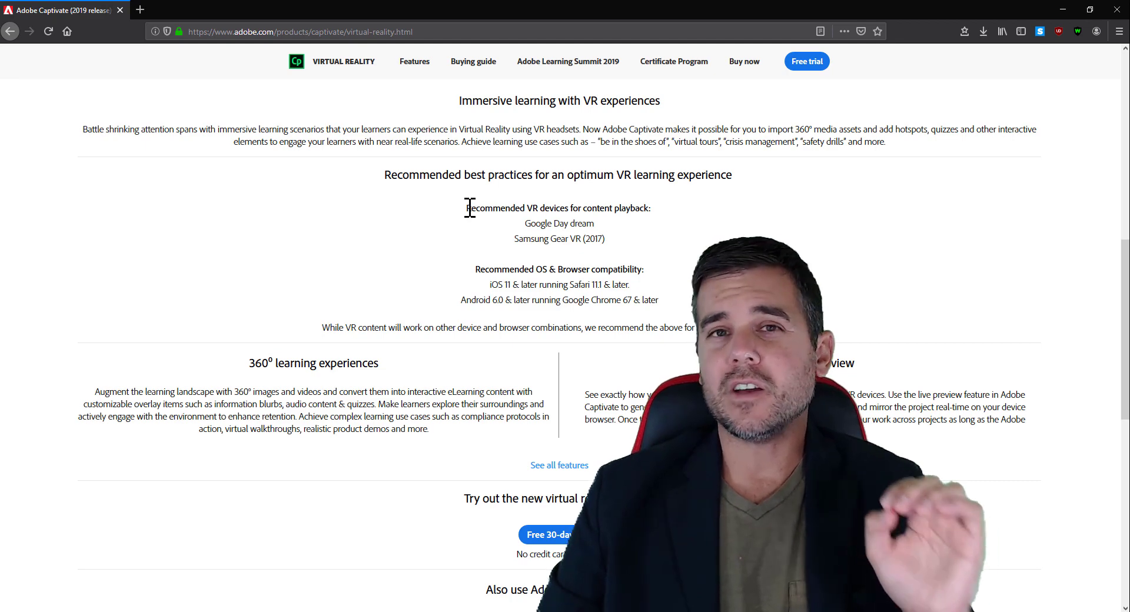
# - Highlight the recommended VR devices for content playback on Adobe's virtual reality web page
pyautogui.moveTo(469, 208); pyautogui.dragTo(606, 242)
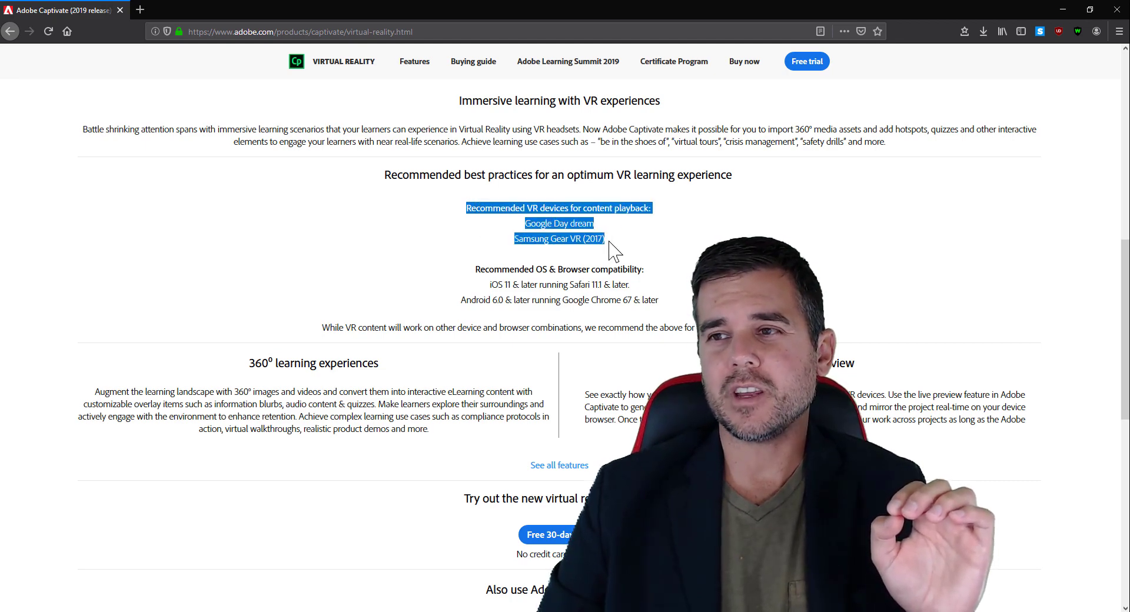
pyautogui.click(606, 242)
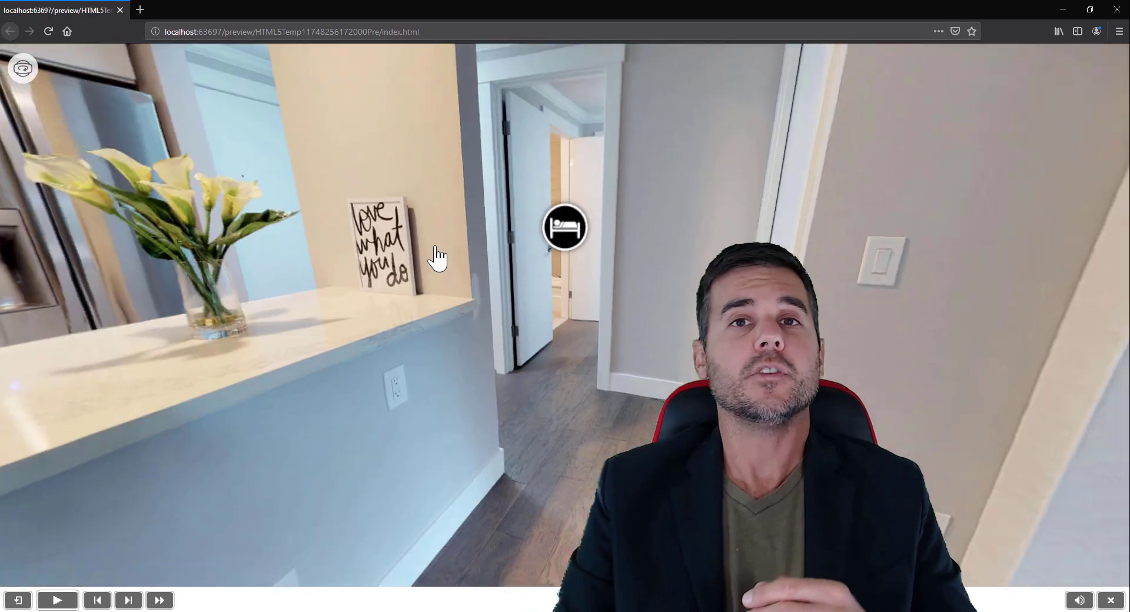
pyautogui.moveTo(437, 258); pyautogui.dragTo(446, 302)
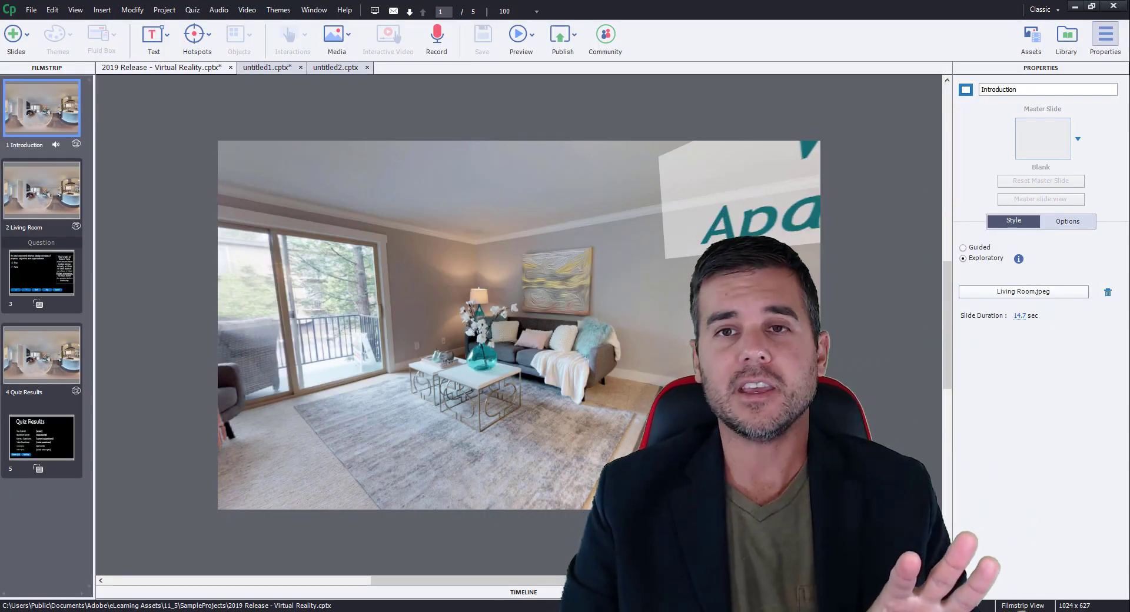
pyautogui.click(52, 110)
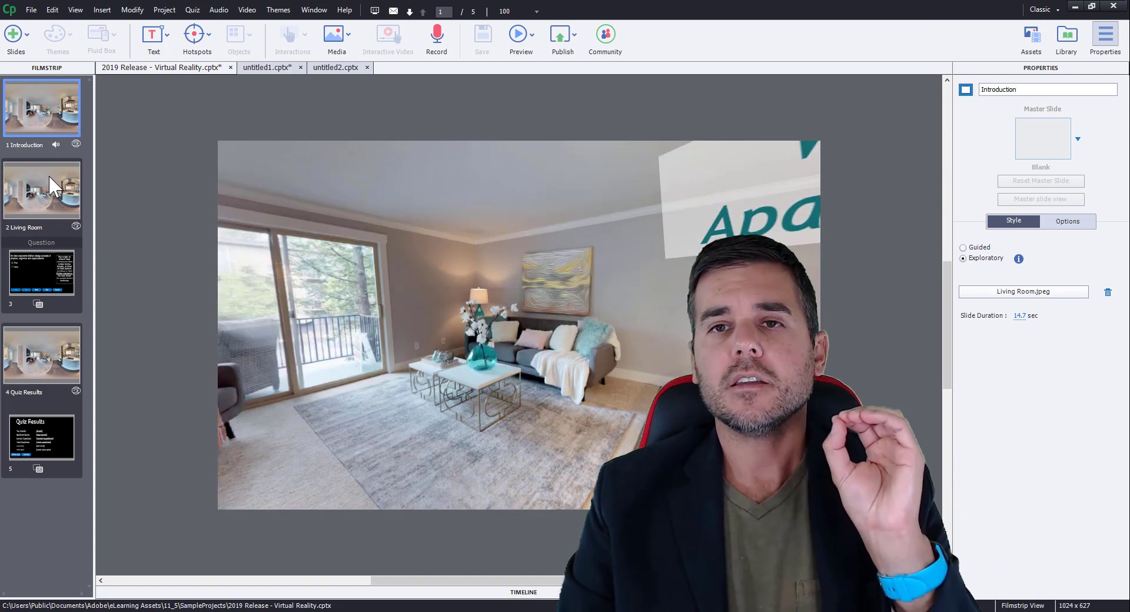
pyautogui.click(44, 129)
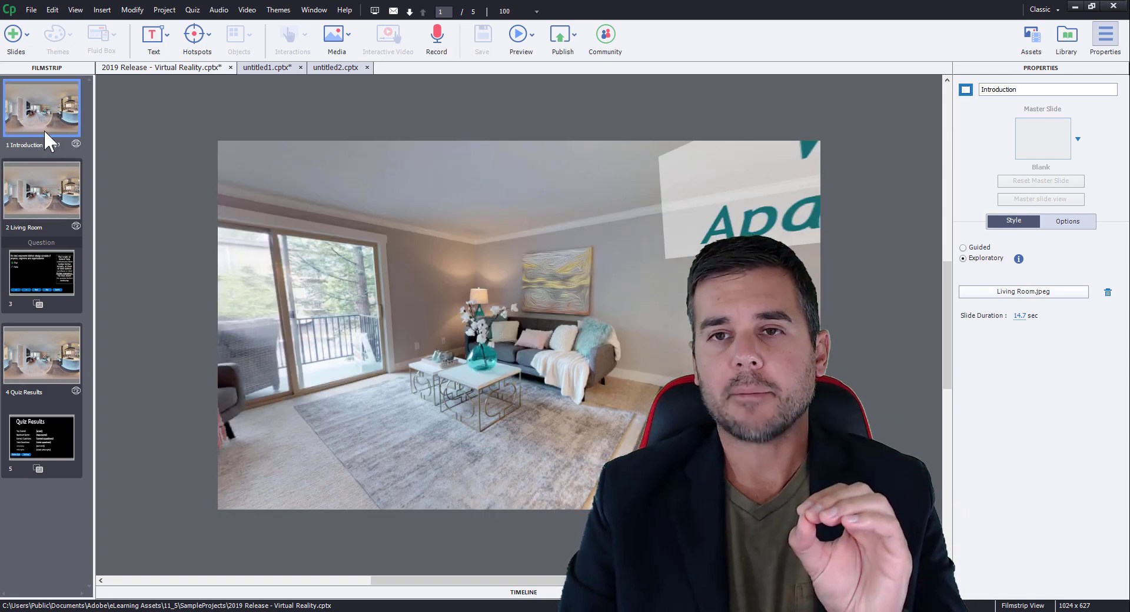
pyautogui.click(45, 112)
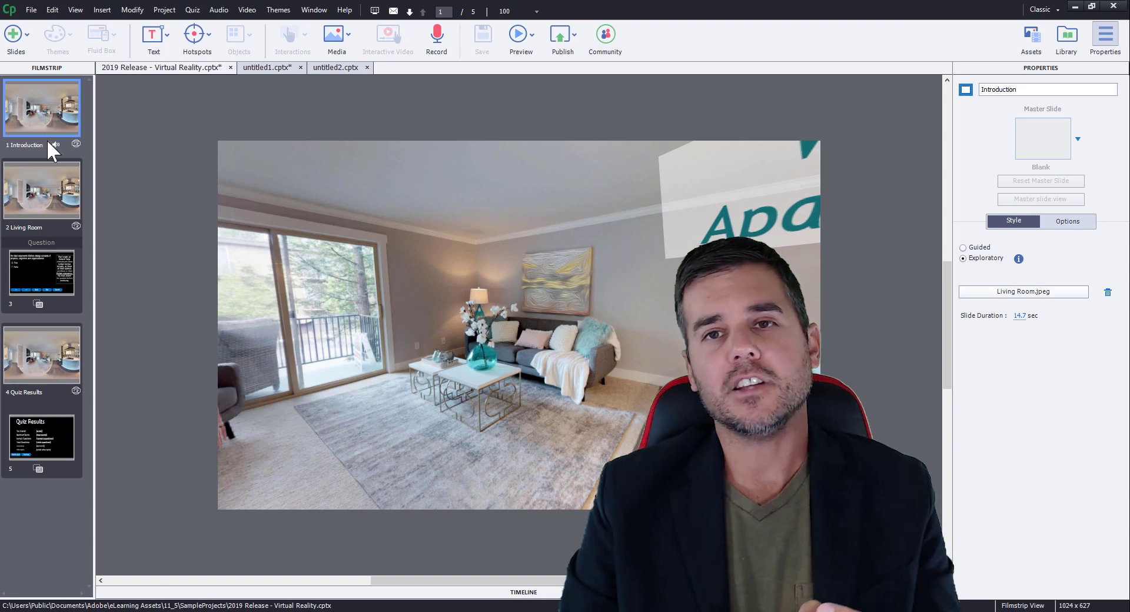
# - On the Living Room slide, select the 90° and weather hotspots and shift the flower hotspot slightly lower by the patio doors
pyautogui.click(52, 183)
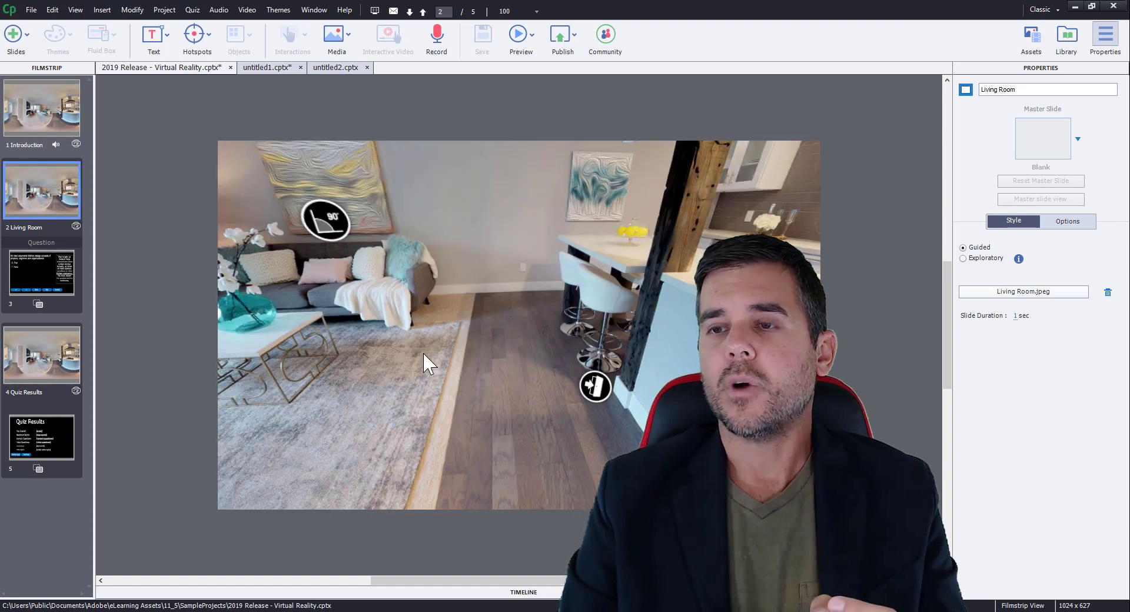
pyautogui.moveTo(433, 358); pyautogui.dragTo(640, 353)
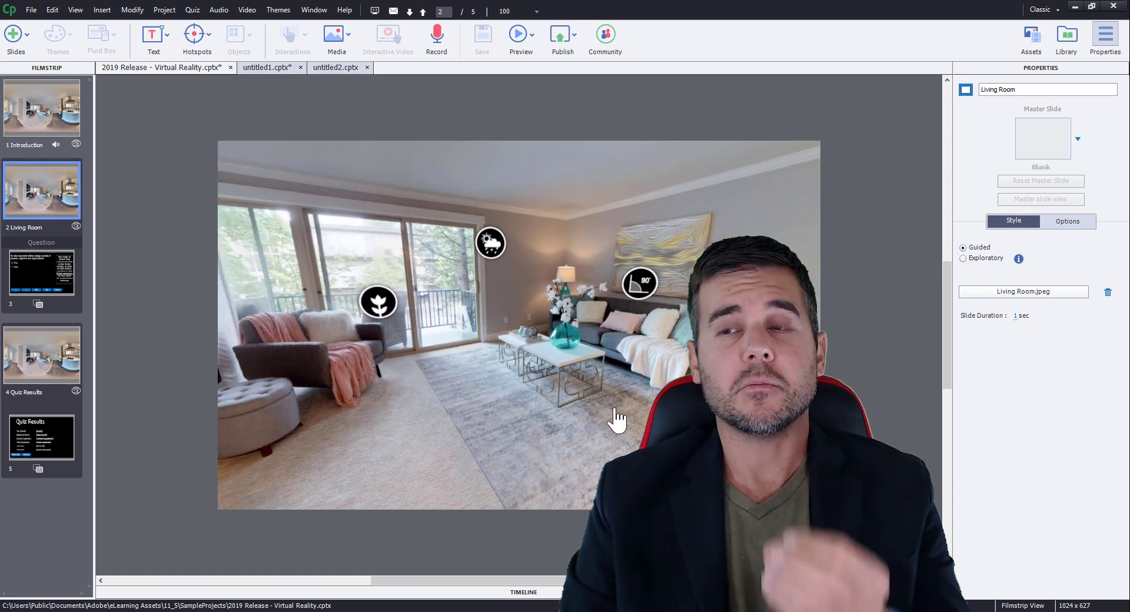
pyautogui.click(643, 283)
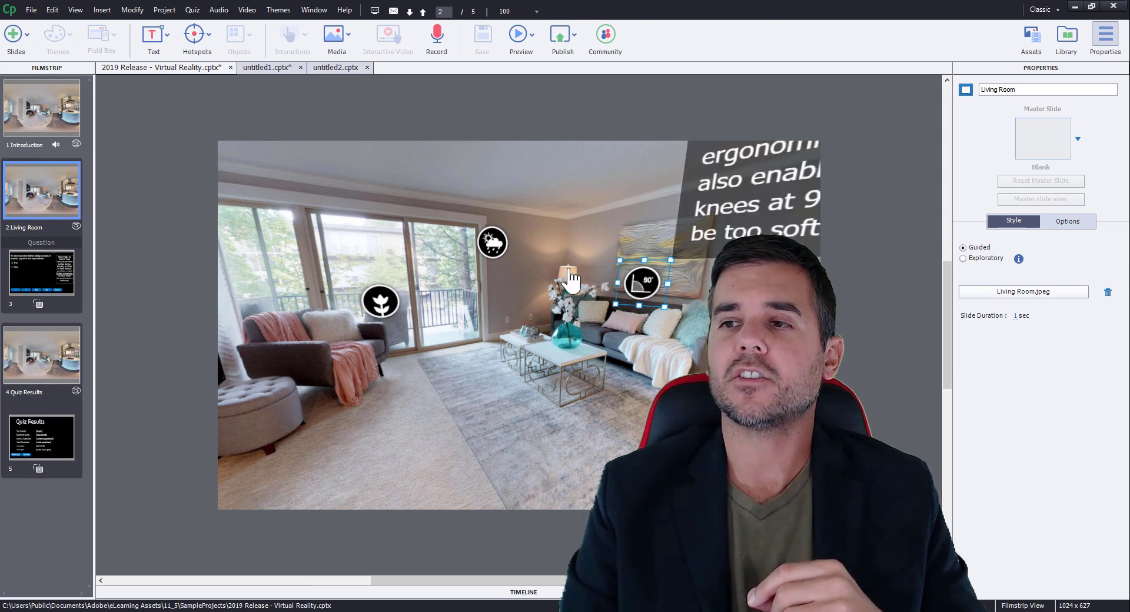
pyautogui.click(492, 242)
pyautogui.moveTo(380, 301); pyautogui.dragTo(376, 311)
pyautogui.click(415, 391)
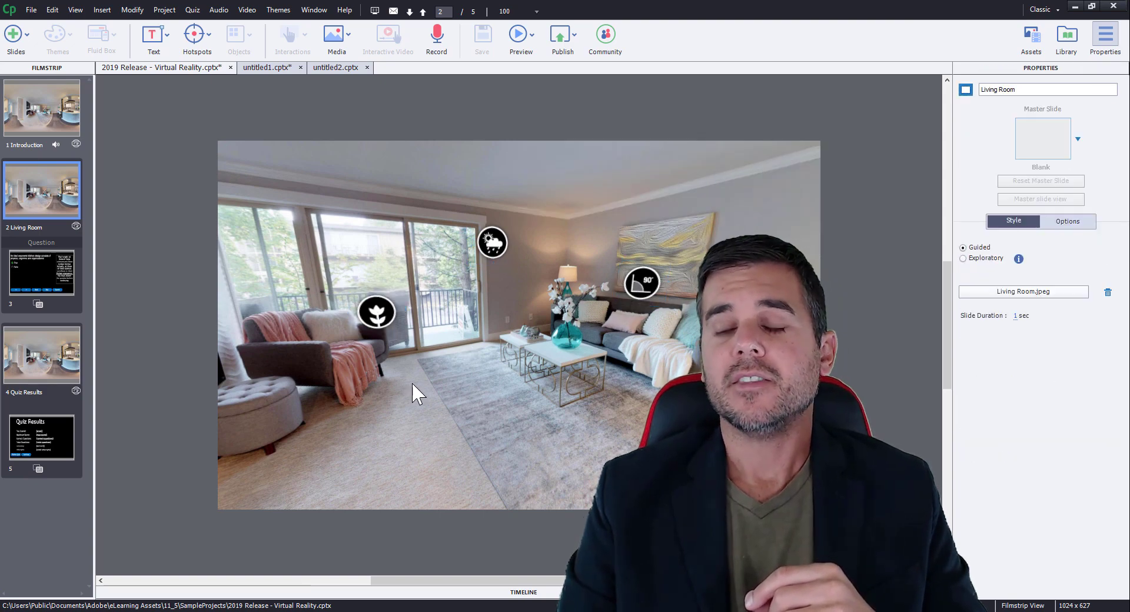
# - Turn the scene to the hallway, view the bed hotspot's click action, and turn back to the sofa area
pyautogui.moveTo(387, 397); pyautogui.dragTo(854, 330)
pyautogui.moveTo(253, 329); pyautogui.dragTo(410, 320)
pyautogui.click(412, 257)
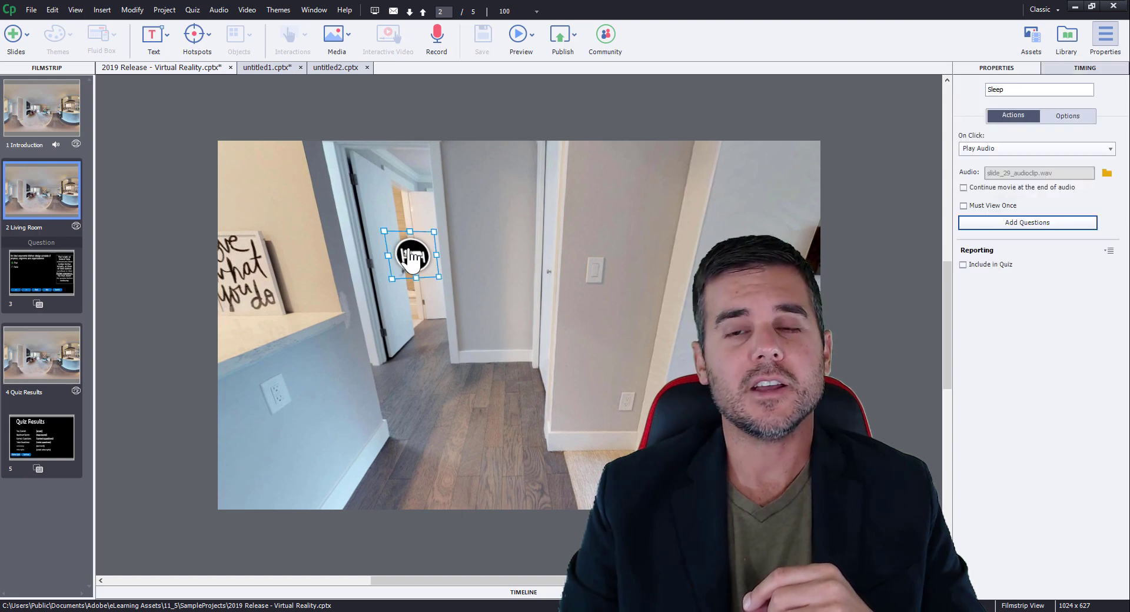
pyautogui.moveTo(494, 265); pyautogui.dragTo(287, 298)
pyautogui.click(510, 280)
pyautogui.moveTo(511, 281); pyautogui.dragTo(441, 291)
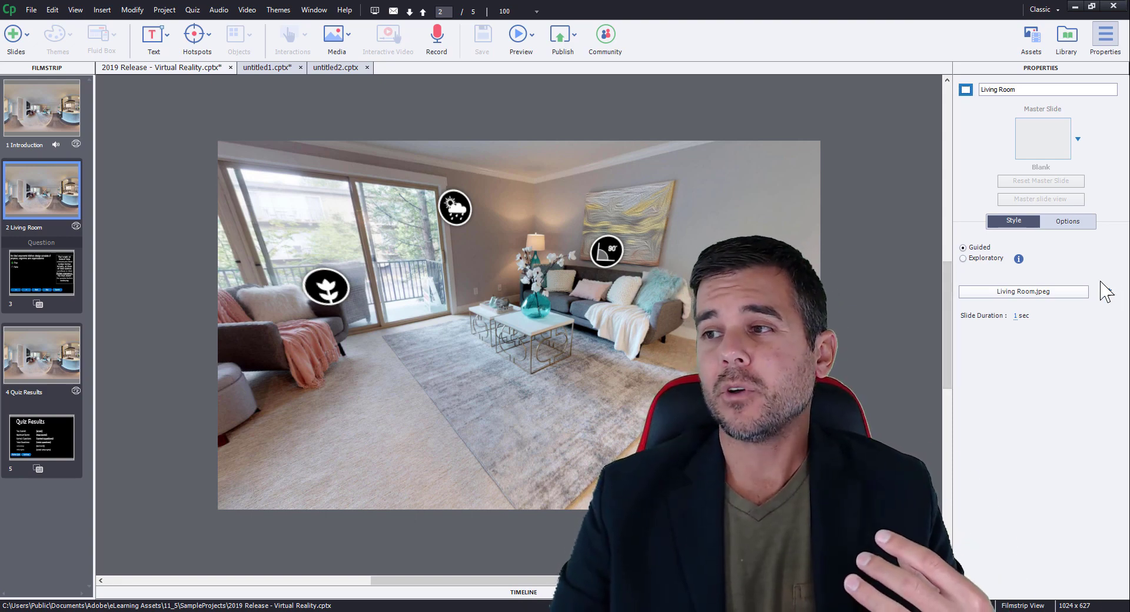
# - View the Living Room slide's Sofa, Seasons, Garden, Sleep and Question hotspots one after another in their timeline order
pyautogui.click(979, 260)
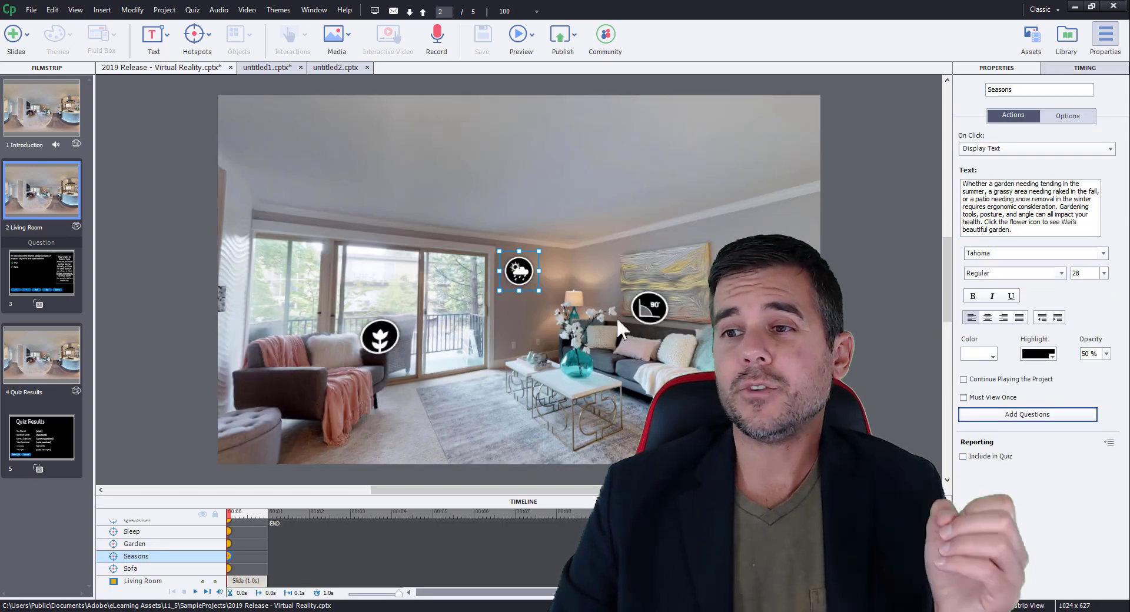
pyautogui.click(612, 341)
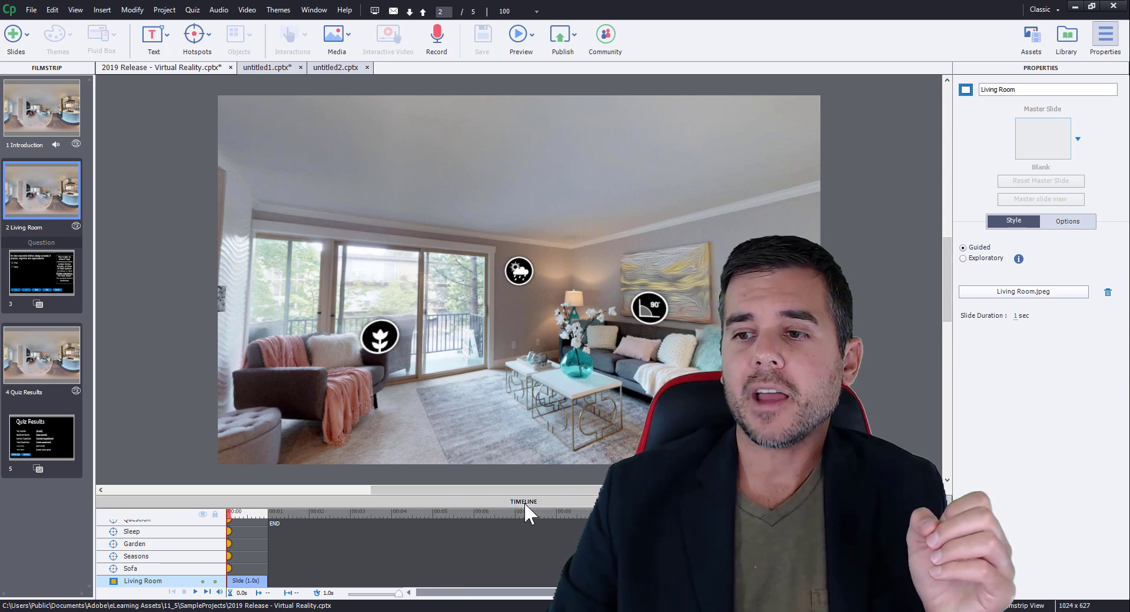
pyautogui.click(229, 567)
pyautogui.click(231, 556)
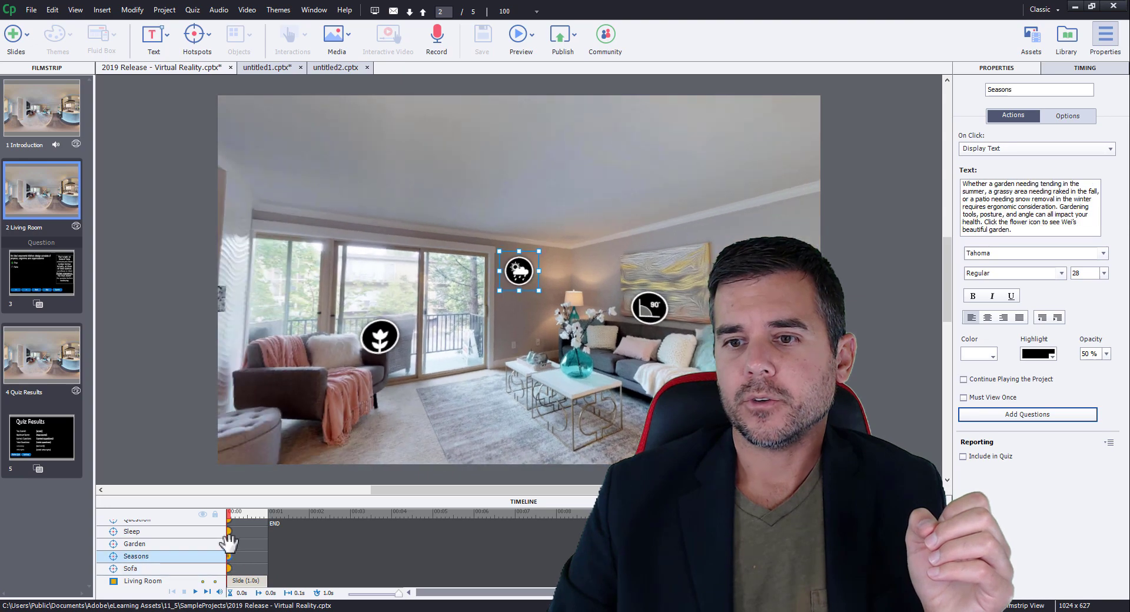
pyautogui.click(228, 544)
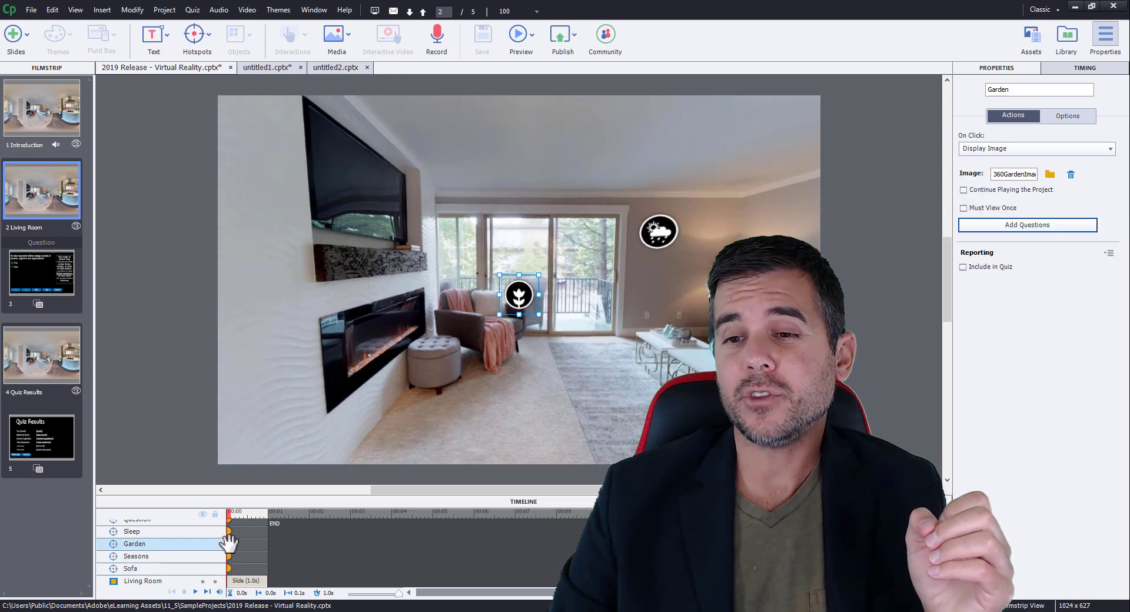
pyautogui.click(229, 531)
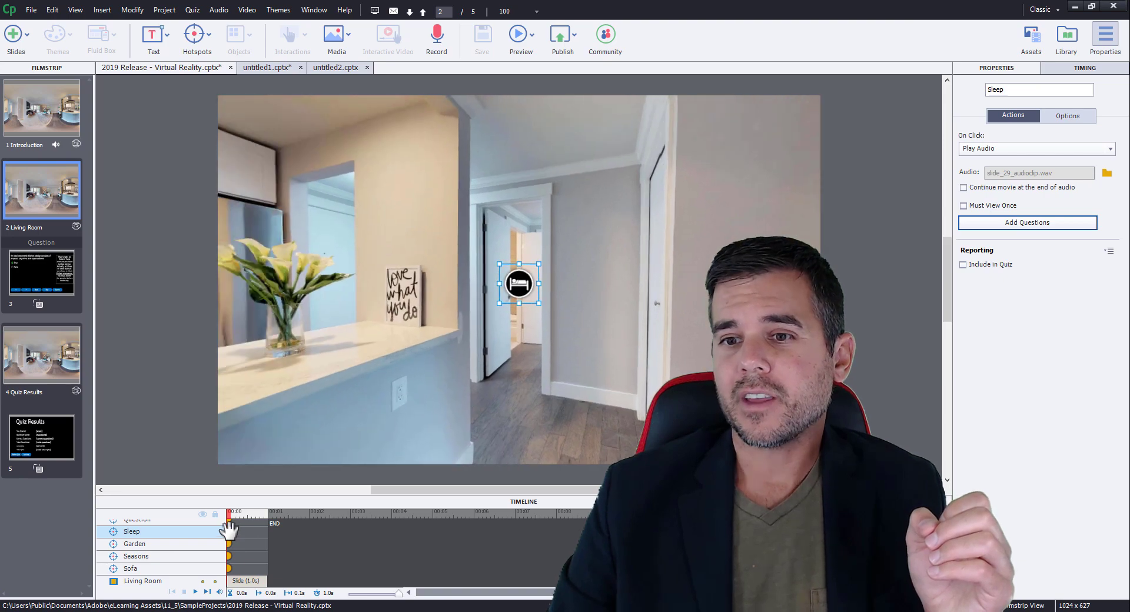
pyautogui.click(229, 519)
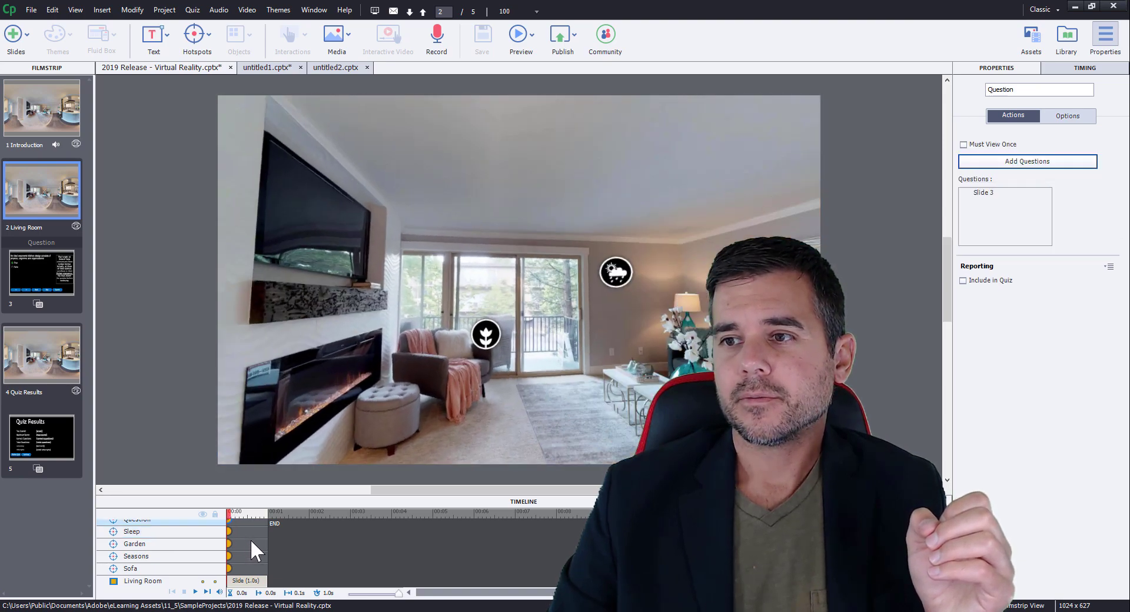